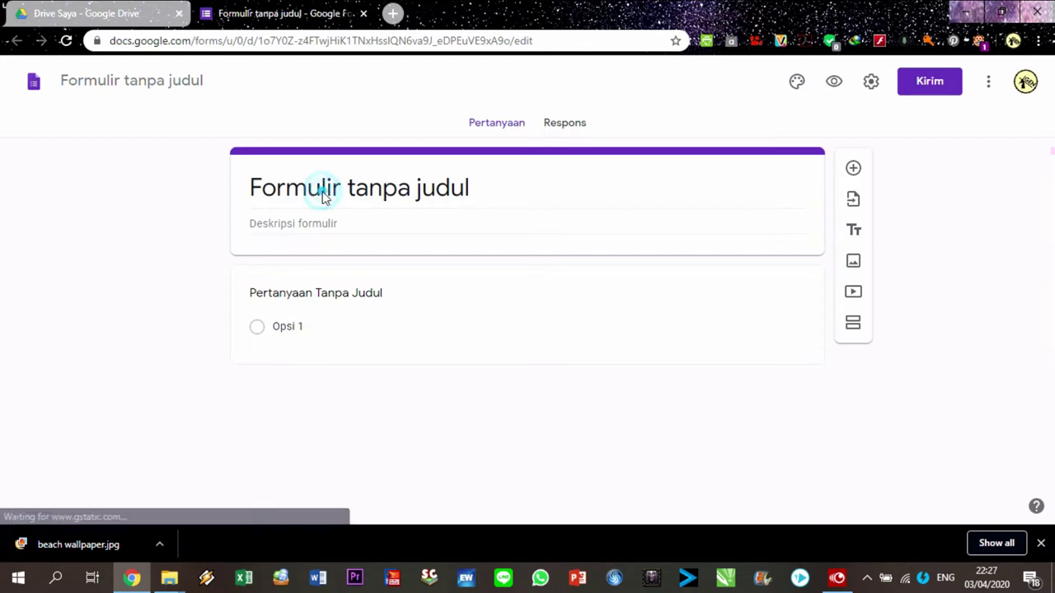
Title the form "Absensi Siswa Kelas 5 SD" and enter "Absensi Siswa" as its description
{"action": "type", "text": "Absensi"}
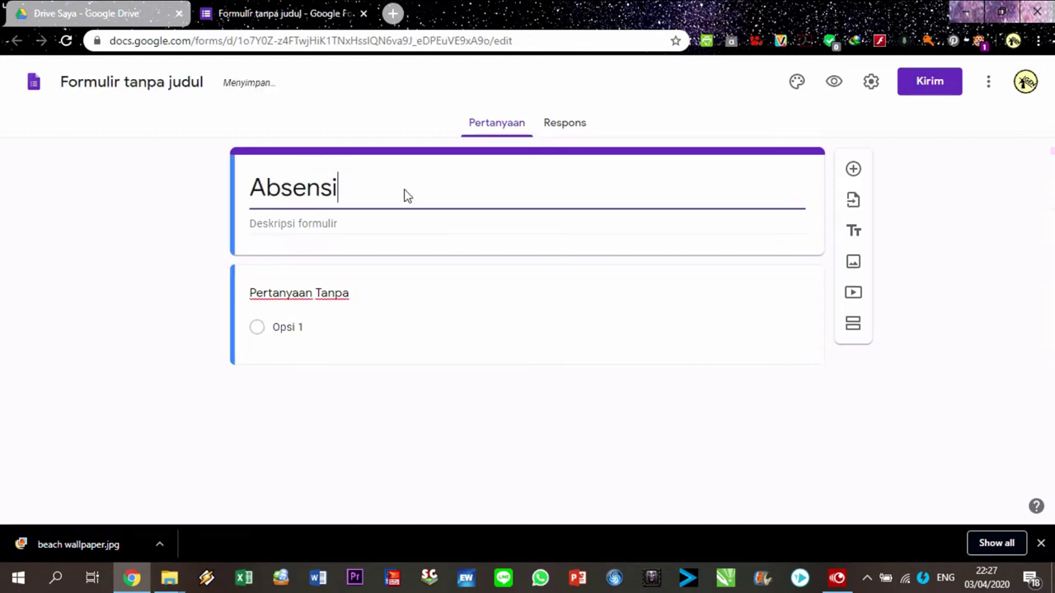
{"action": "type", "text": " Sis"}
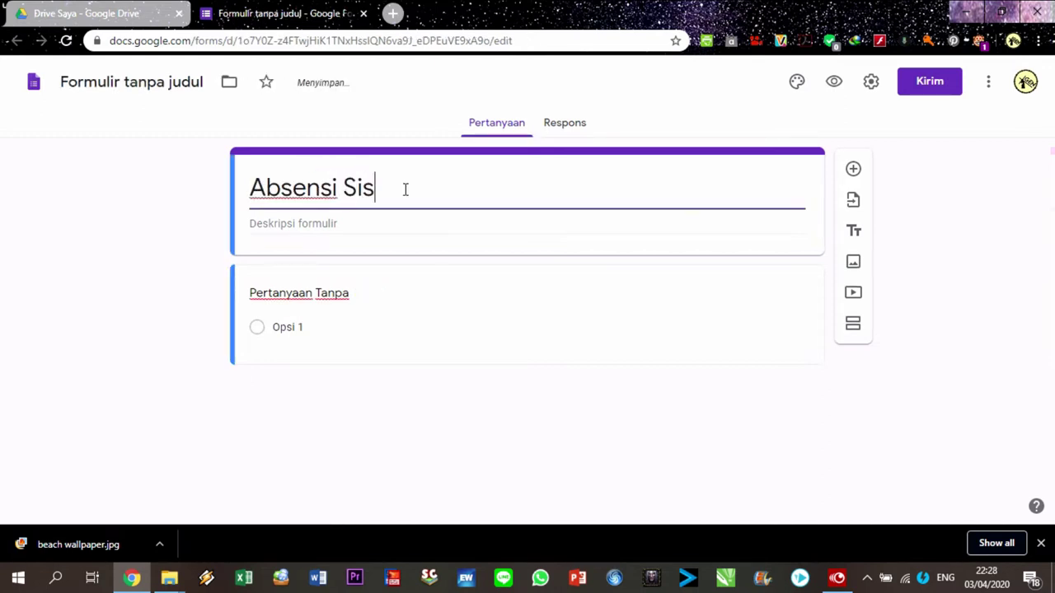
{"action": "type", "text": "wa Kelas "}
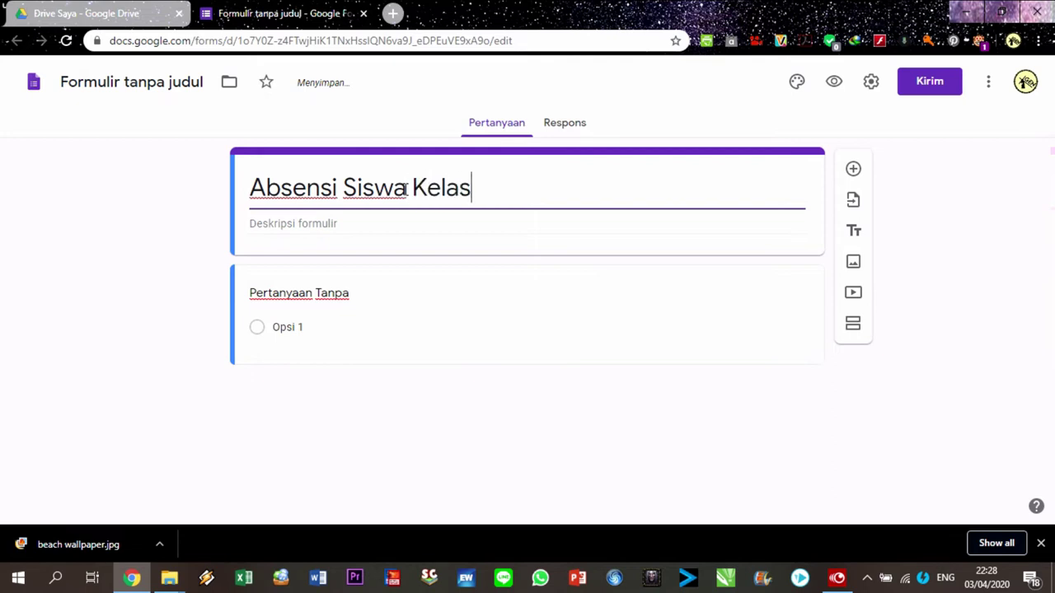
{"action": "type", "text": "5 SD"}
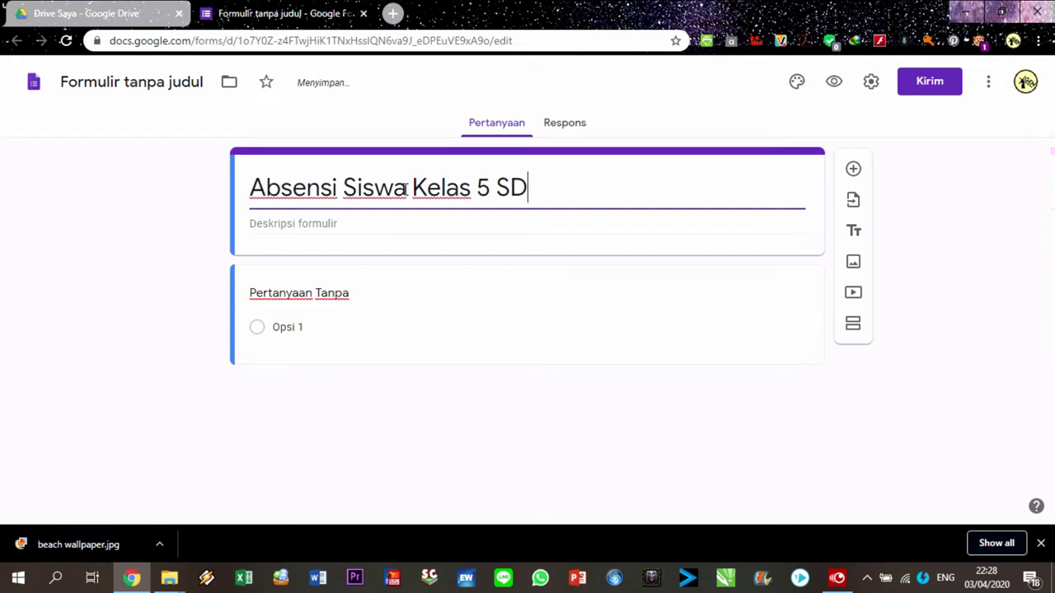
{"action": "left_click", "coordinate": [290, 228]}
{"action": "type", "text": "Absensi Siw"}
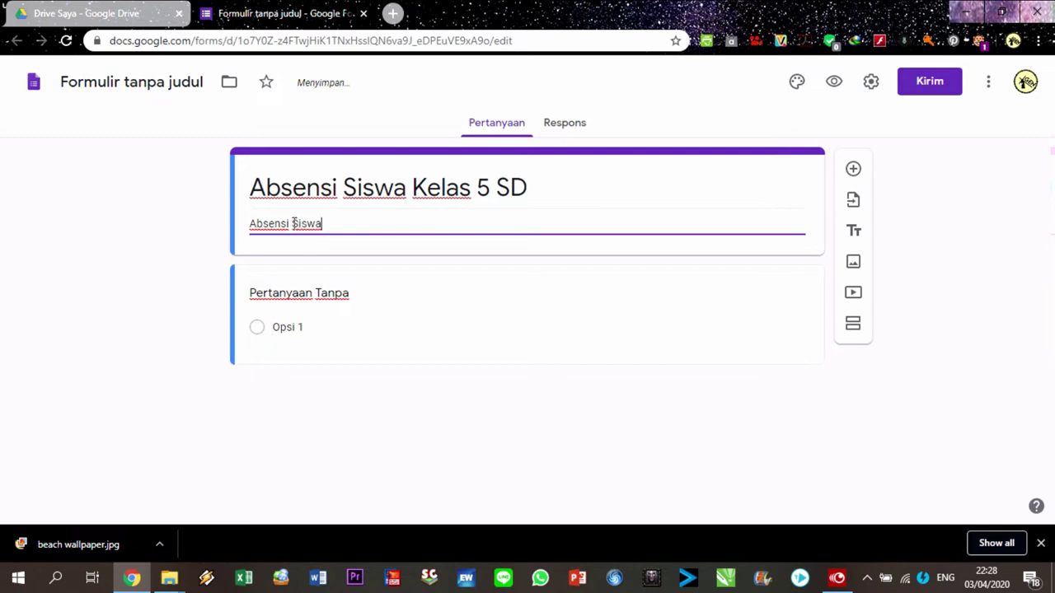
Turn the untitled first question into a required date (Tanggal) question titled "Tanggal"
{"action": "key", "text": "Tab"}
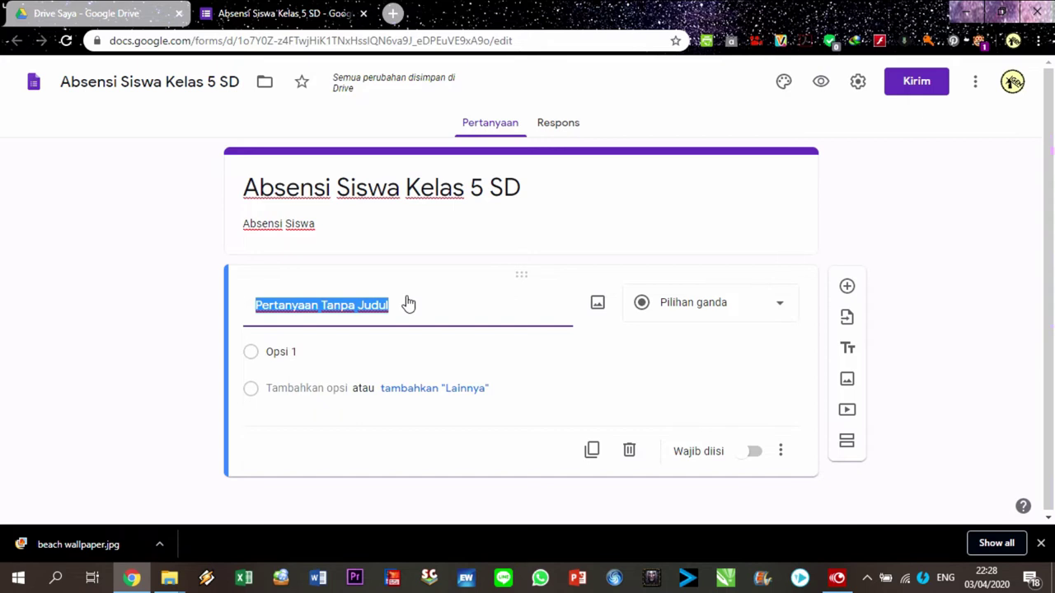
{"action": "left_click", "coordinate": [710, 320]}
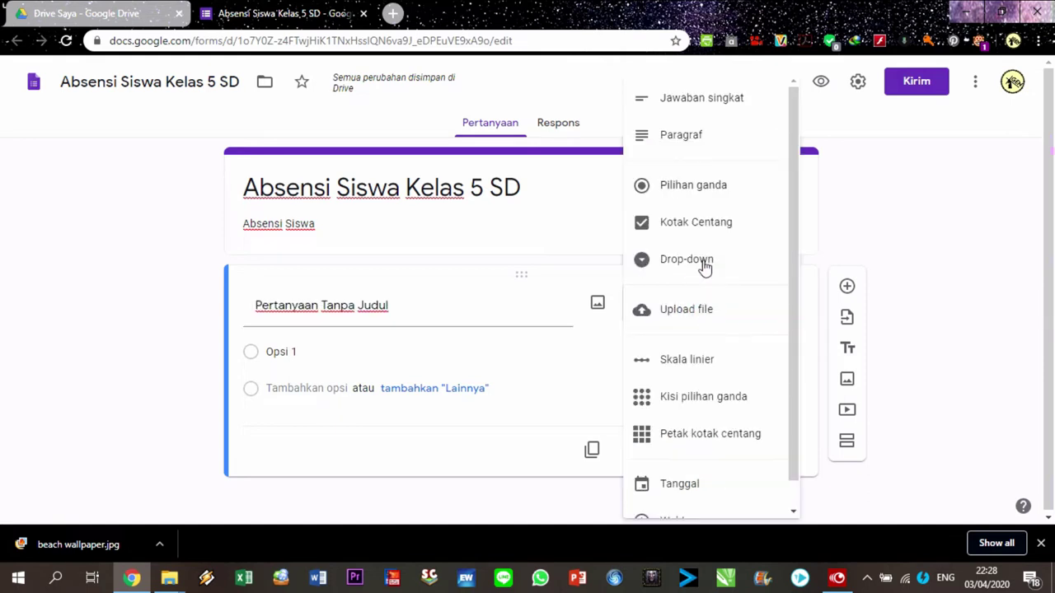
{"action": "left_click", "coordinate": [691, 485]}
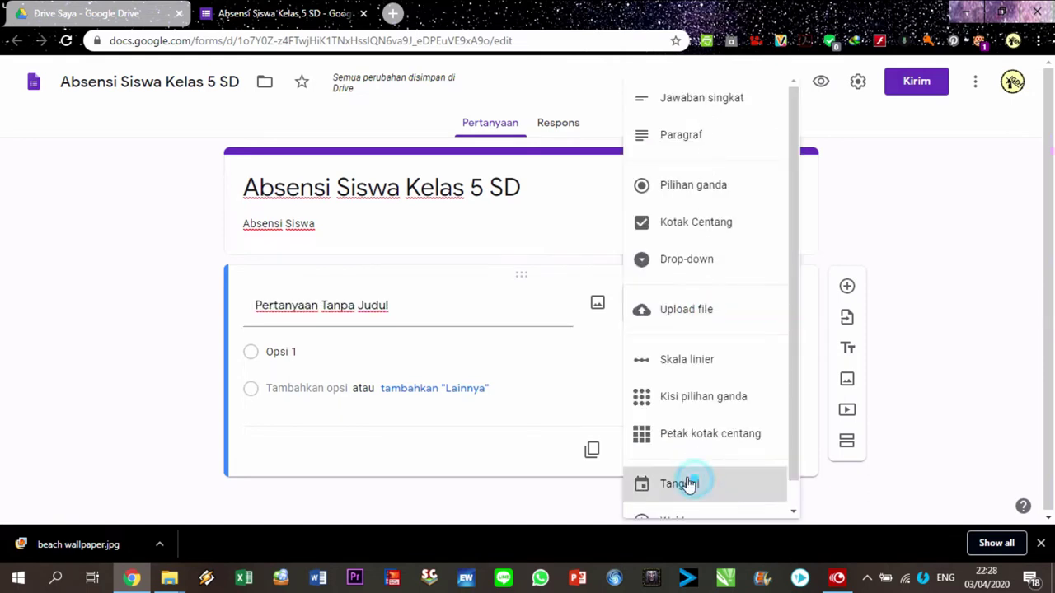
{"action": "left_click", "coordinate": [411, 314]}
{"action": "type", "text": "Tangg"}
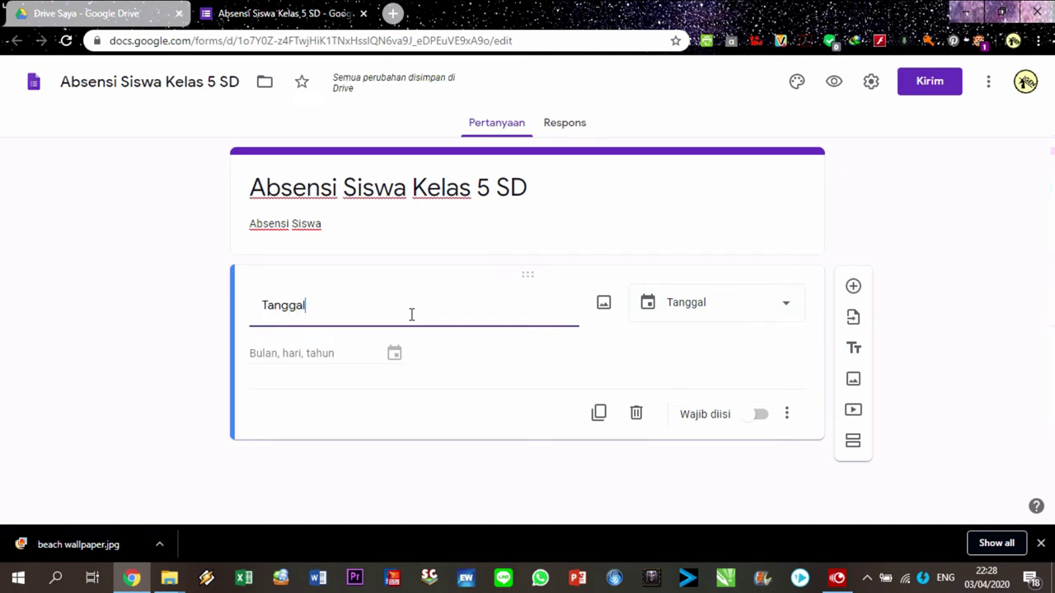
{"action": "type", "text": "al"}
{"action": "left_click", "coordinate": [765, 415]}
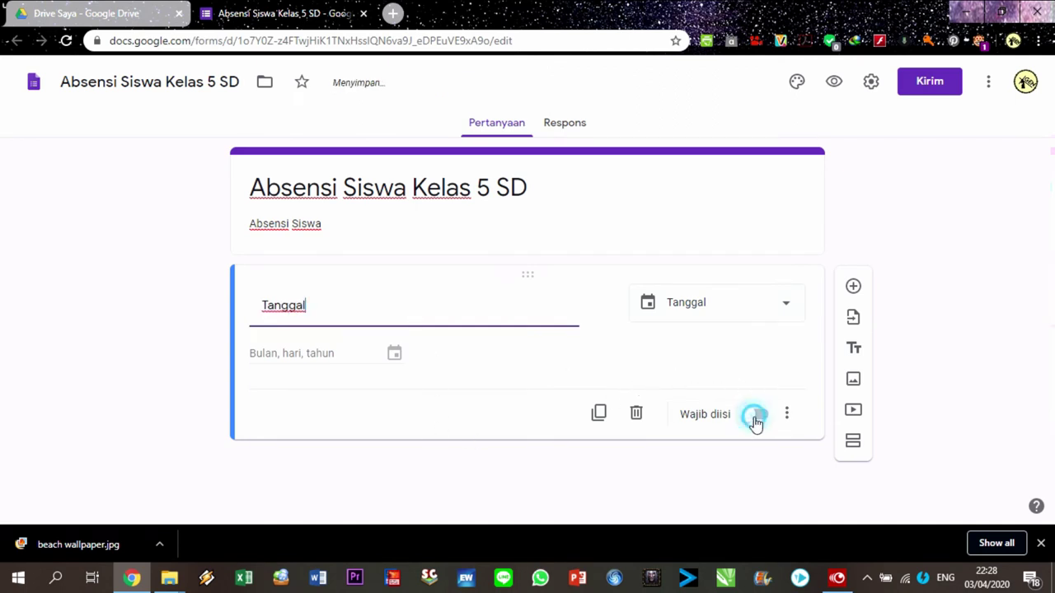
Add a second question below Tanggal and set its type to Kisi pilihan ganda (multiple-choice grid)
{"action": "left_click", "coordinate": [855, 290]}
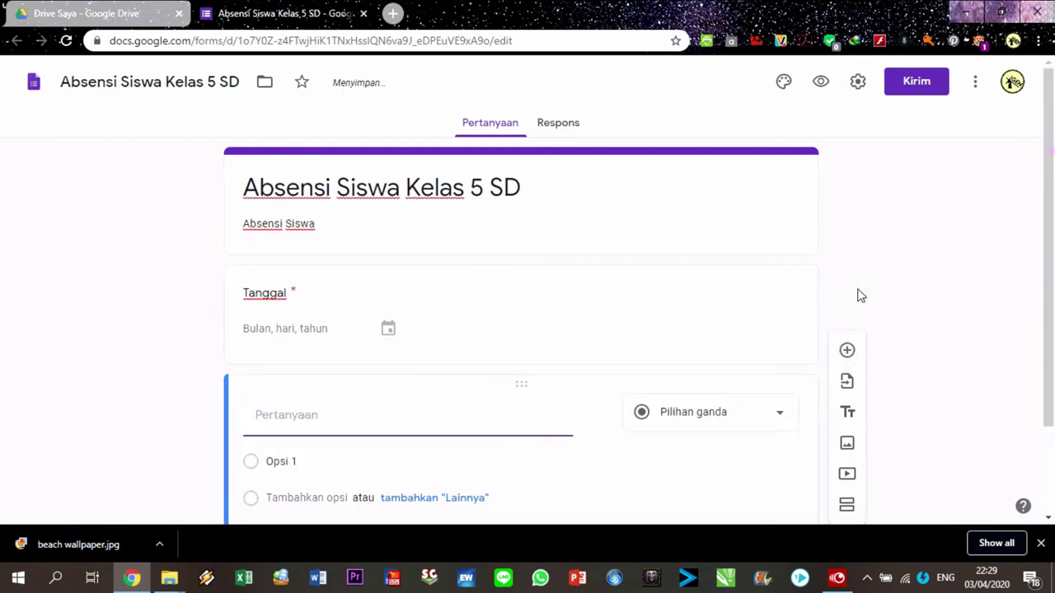
{"action": "left_click", "coordinate": [744, 412]}
{"action": "left_click", "coordinate": [708, 379]}
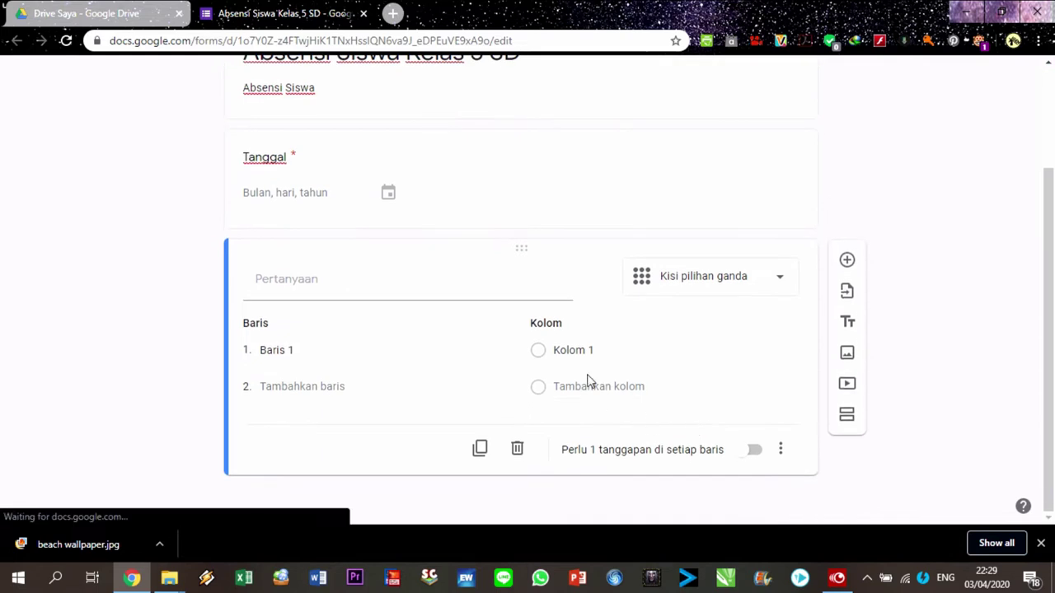
{"action": "left_click", "coordinate": [702, 284]}
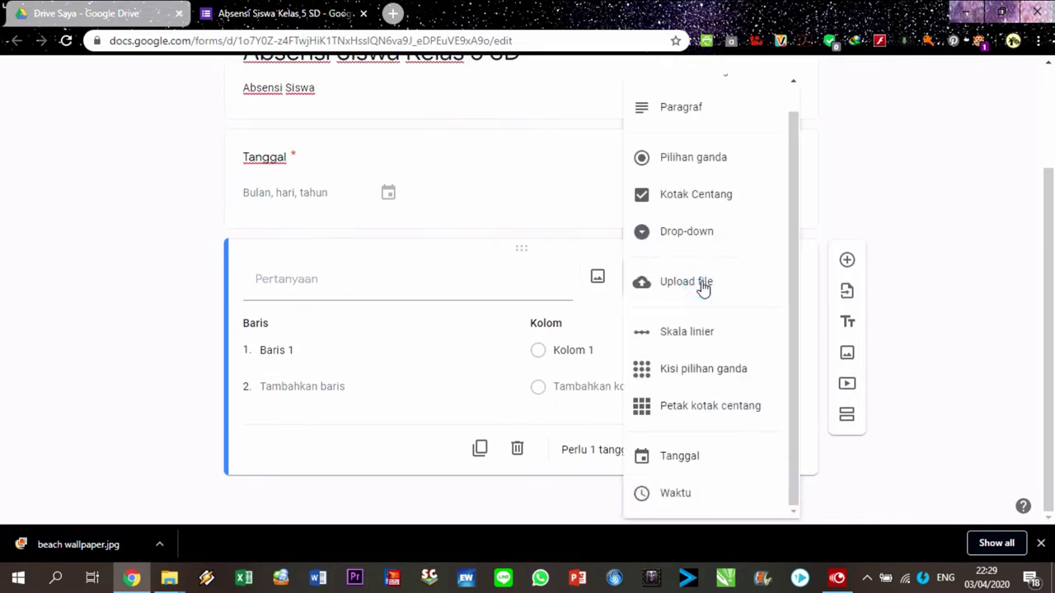
{"action": "left_click", "coordinate": [721, 416]}
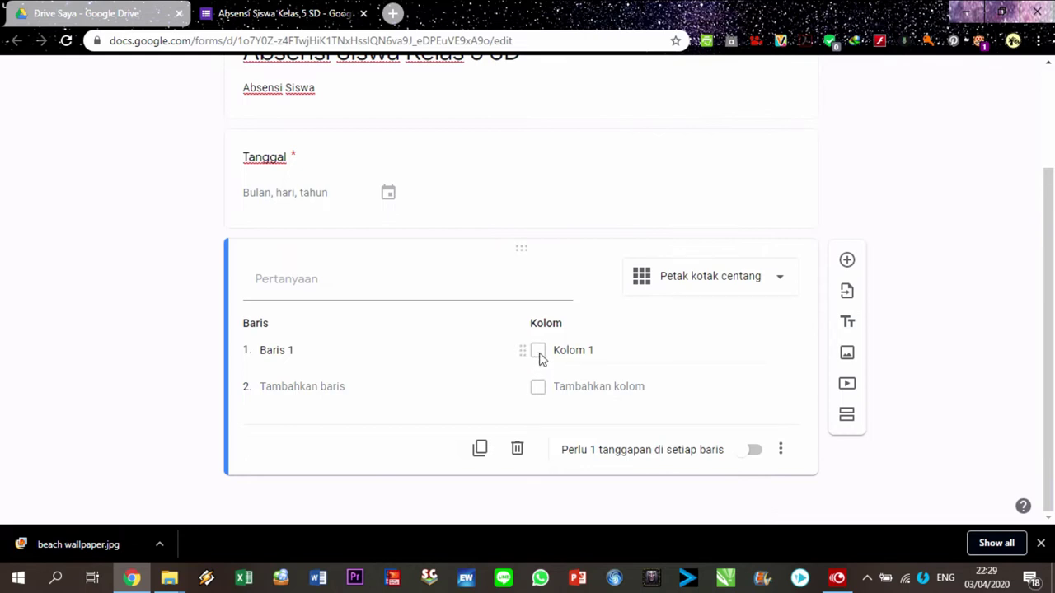
{"action": "left_click", "coordinate": [697, 288]}
{"action": "left_click", "coordinate": [680, 370]}
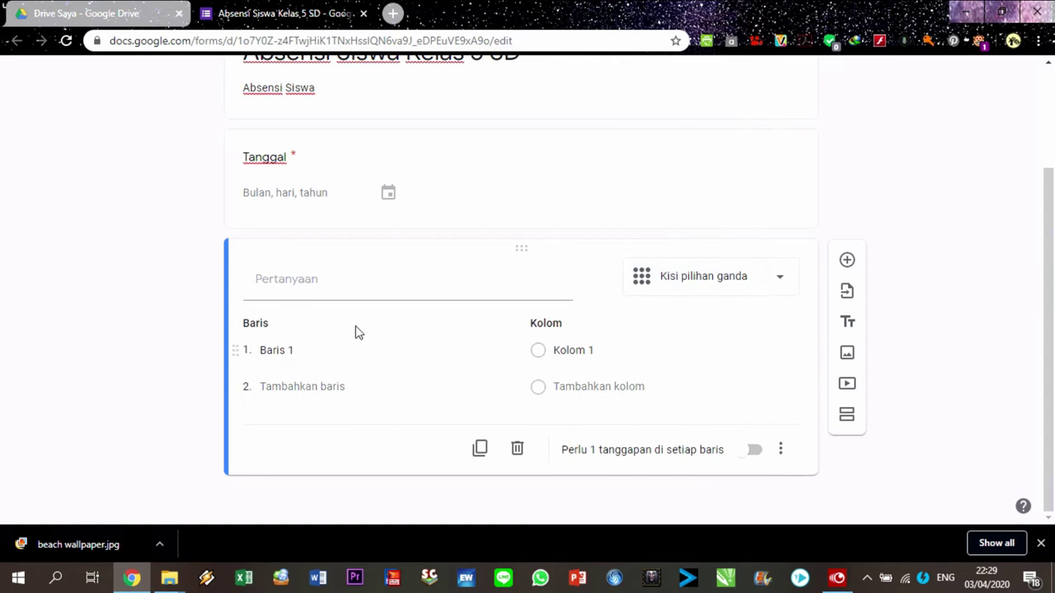
Title the grid question "Daftar Hadir" and fill its first five rows with the students' first names
{"action": "left_click", "coordinate": [341, 288]}
{"action": "type", "text": "Daftar Hadir"}
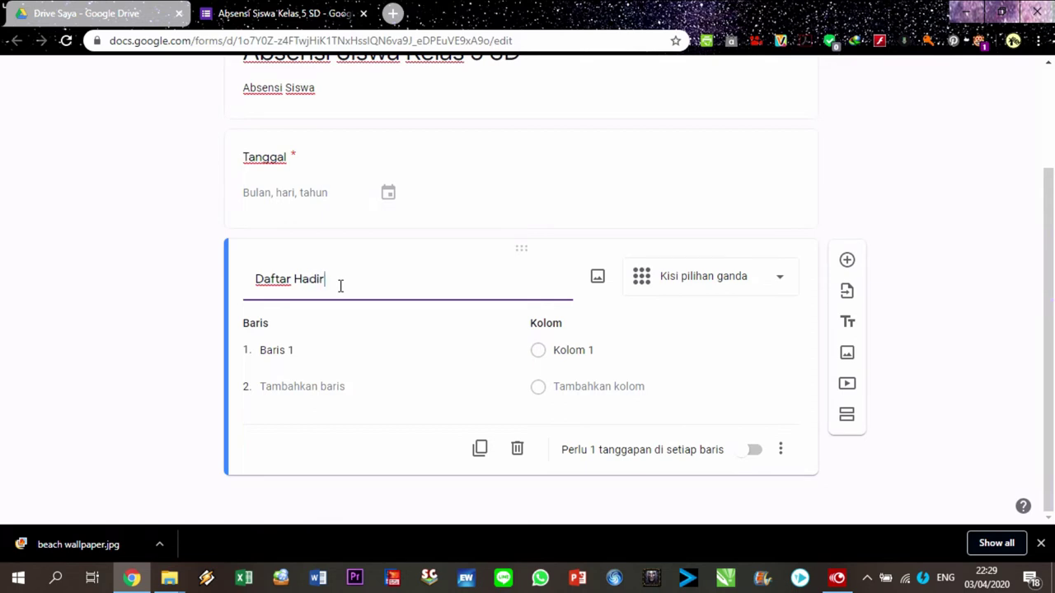
{"action": "left_click", "coordinate": [413, 349]}
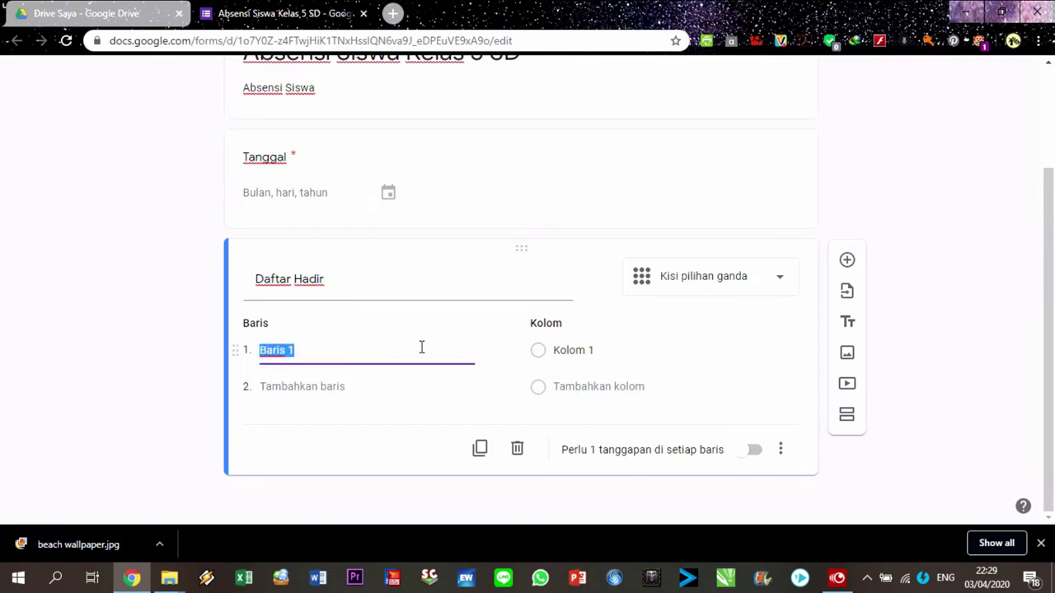
{"action": "type", "text": "Budi"}
{"action": "key", "text": "Tab"}
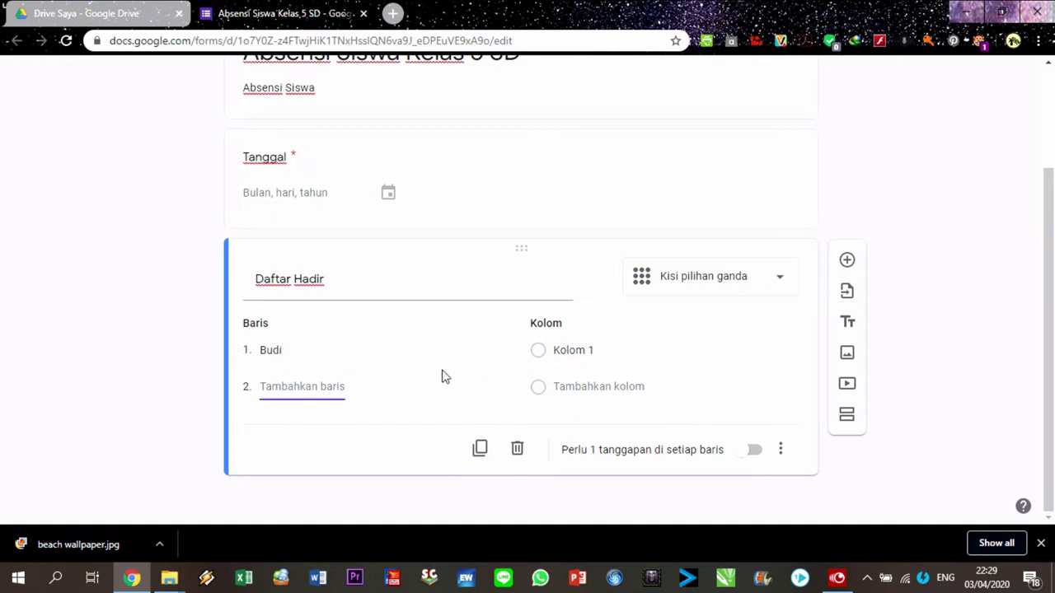
{"action": "left_click", "coordinate": [325, 387]}
{"action": "type", "text": "Siti"}
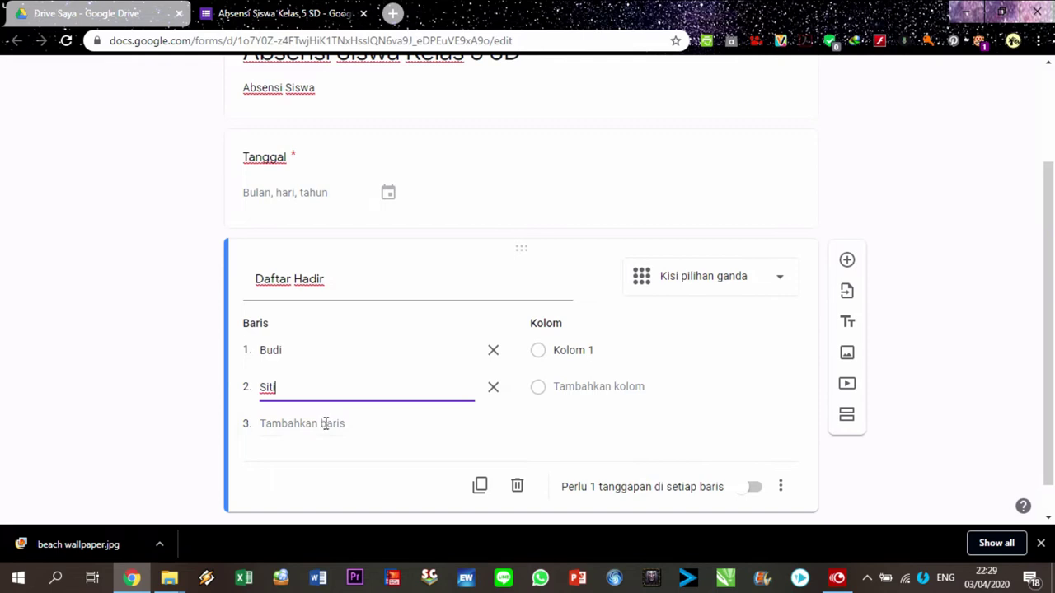
{"action": "left_click", "coordinate": [325, 423]}
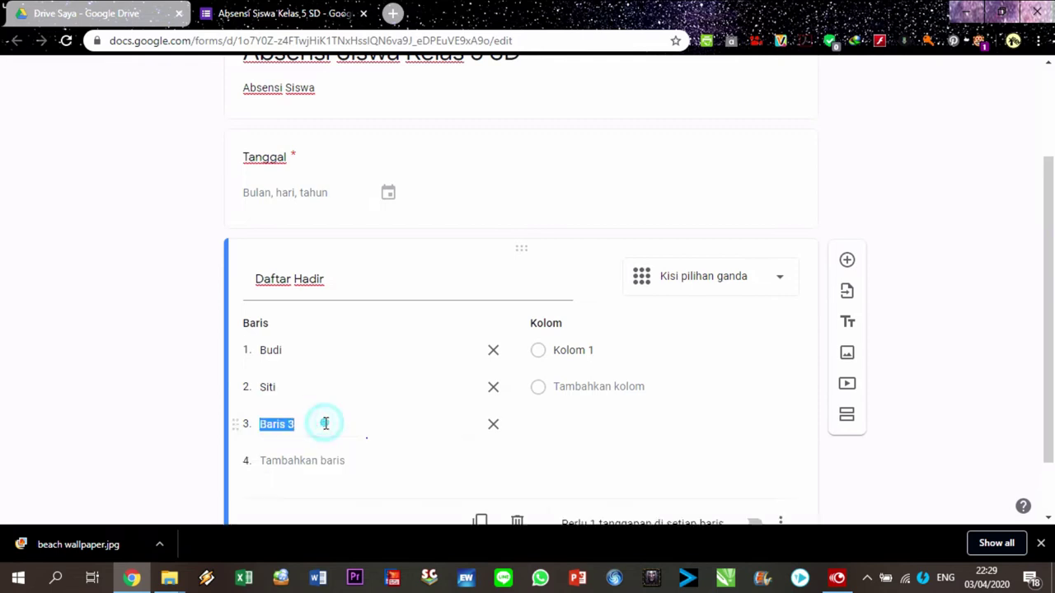
{"action": "type", "text": "Beno"}
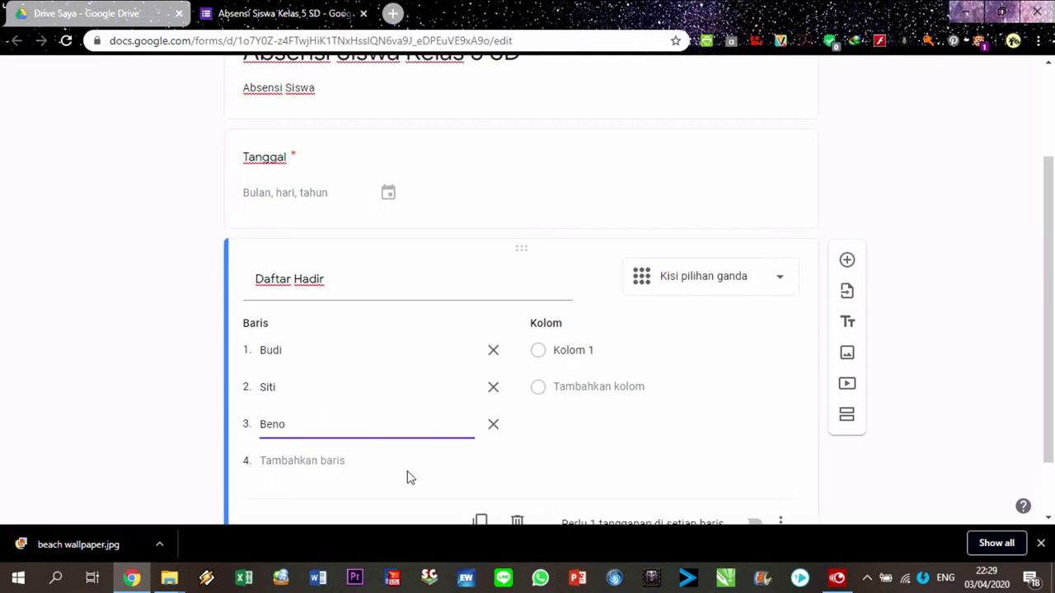
{"action": "left_click", "coordinate": [318, 461]}
{"action": "type", "text": "Kevin"}
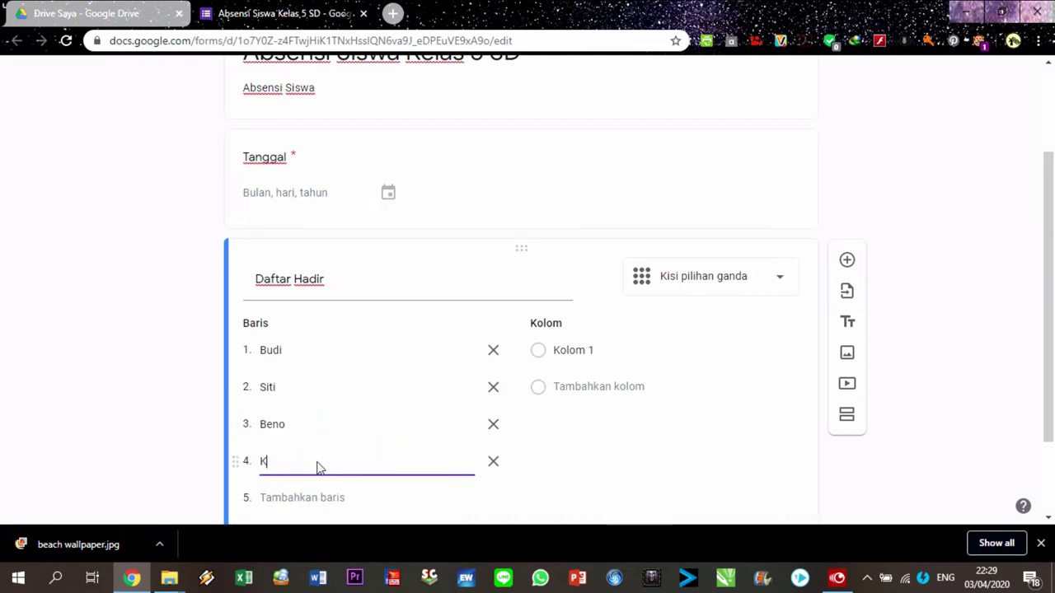
{"action": "scroll", "coordinate": [313, 436], "scroll_direction": "down", "scroll_amount": 1}
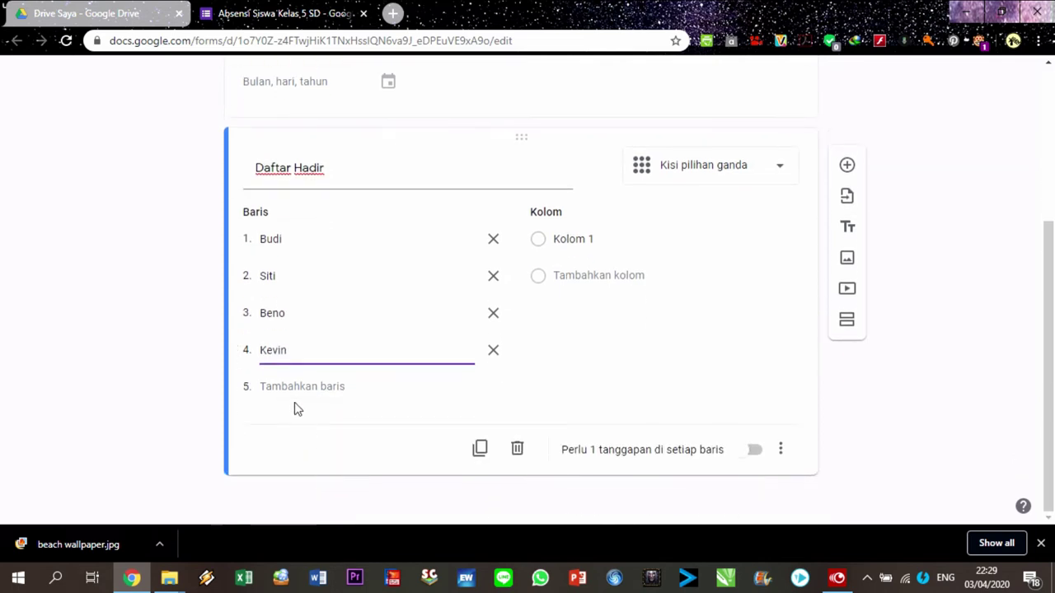
{"action": "left_click", "coordinate": [294, 383]}
{"action": "type", "text": "Michelle"}
Set the columns of the Daftar Hadir grid to Hadir, Ijin, Sakit and Alpa
{"action": "left_click", "coordinate": [570, 239]}
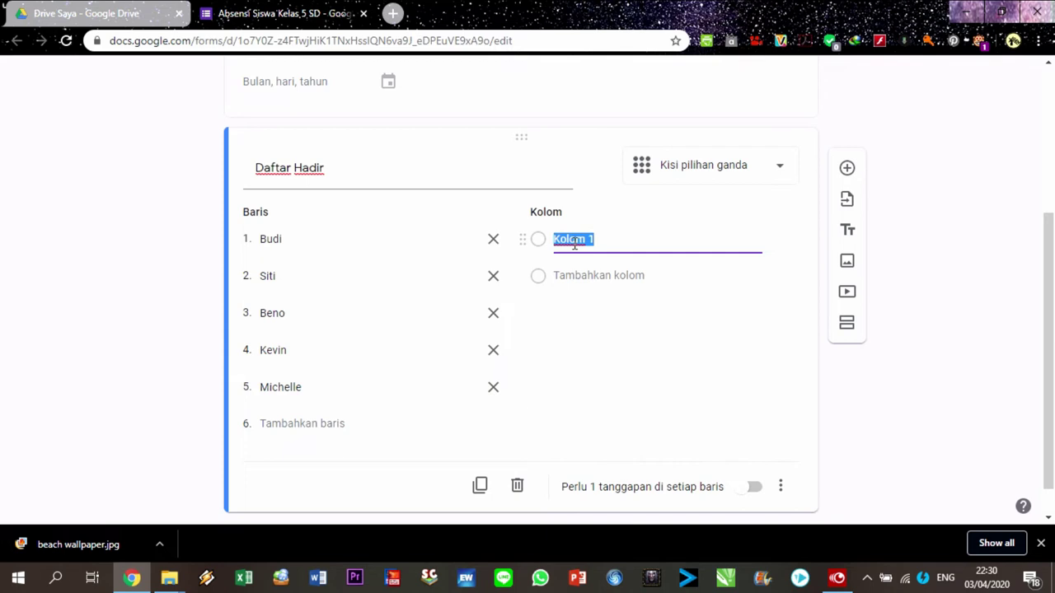
{"action": "type", "text": "Hadir"}
{"action": "left_click", "coordinate": [595, 275]}
{"action": "type", "text": "I"}
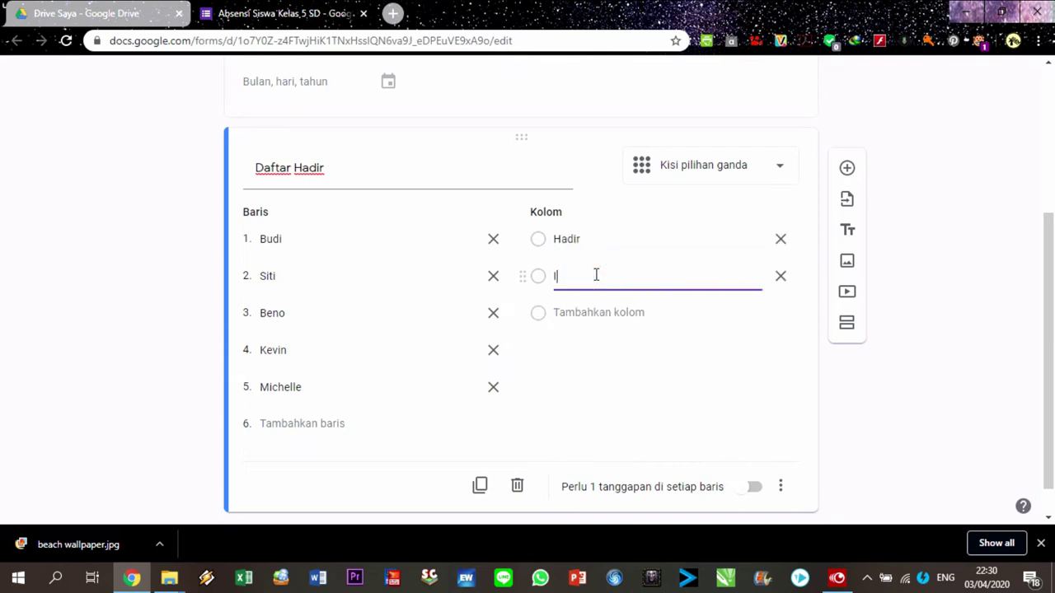
{"action": "type", "text": "jin"}
{"action": "left_click", "coordinate": [607, 314]}
{"action": "type", "text": "Sakit"}
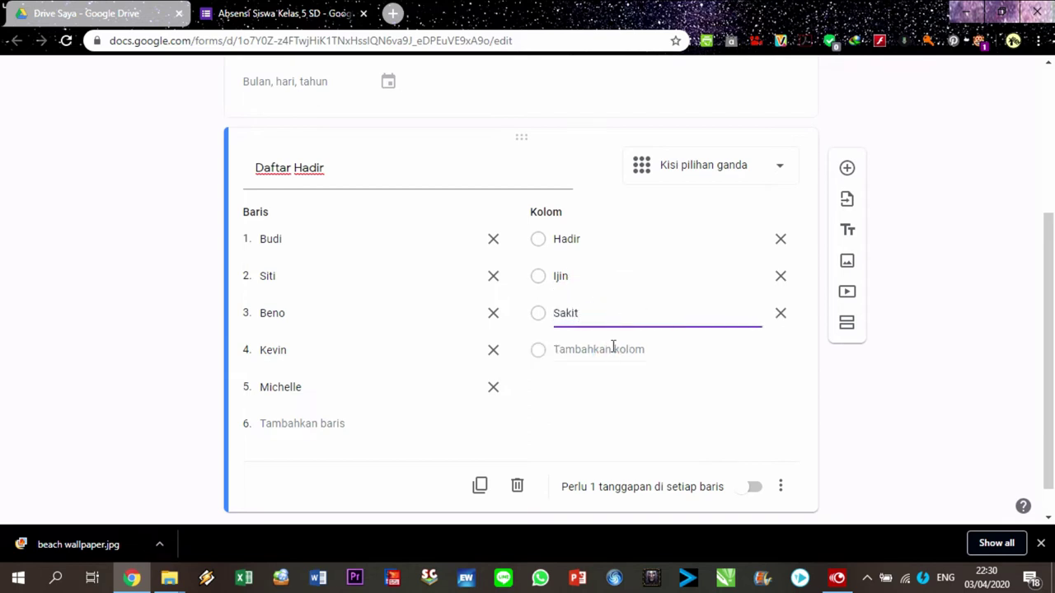
{"action": "left_click", "coordinate": [613, 347]}
{"action": "type", "text": "Al"}
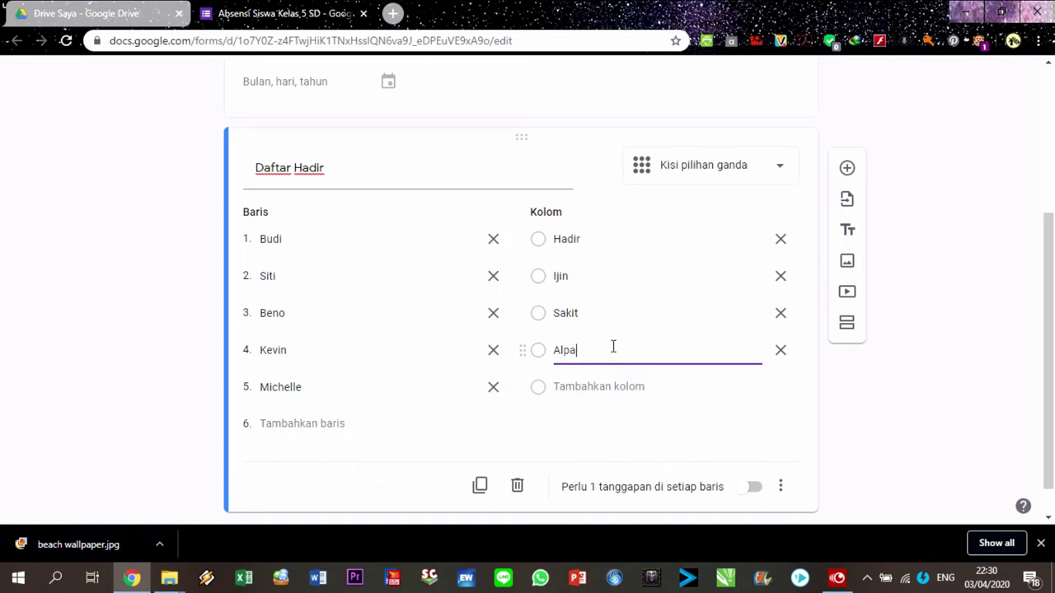
{"action": "type", "text": "pa"}
Add five more rows with default labels to the Daftar Hadir grid and require one response in every row
{"action": "left_click", "coordinate": [330, 419]}
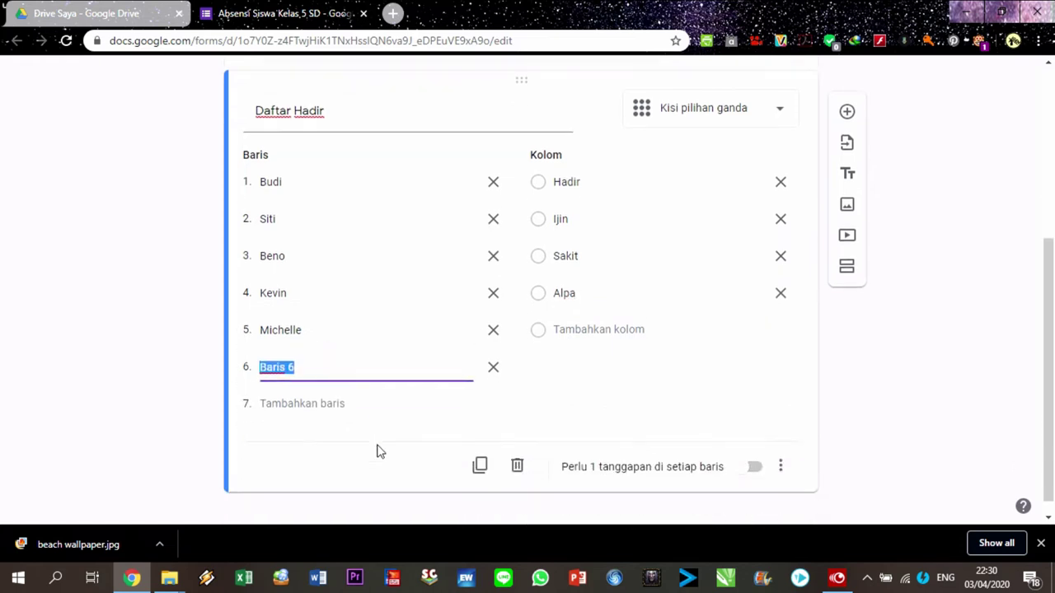
{"action": "left_click", "coordinate": [325, 388]}
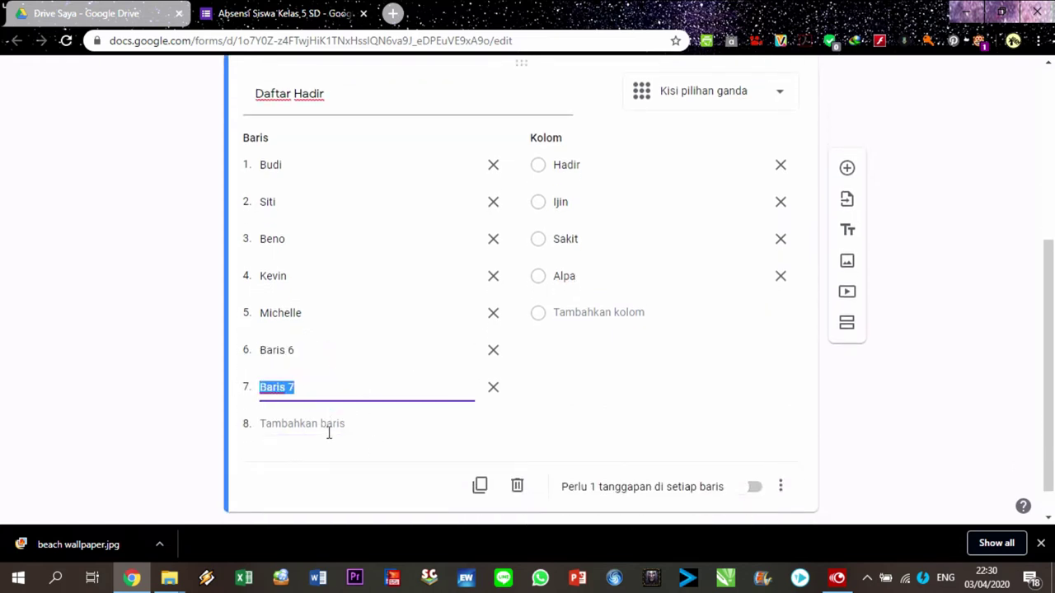
{"action": "left_click", "coordinate": [330, 425]}
{"action": "left_click", "coordinate": [316, 461]}
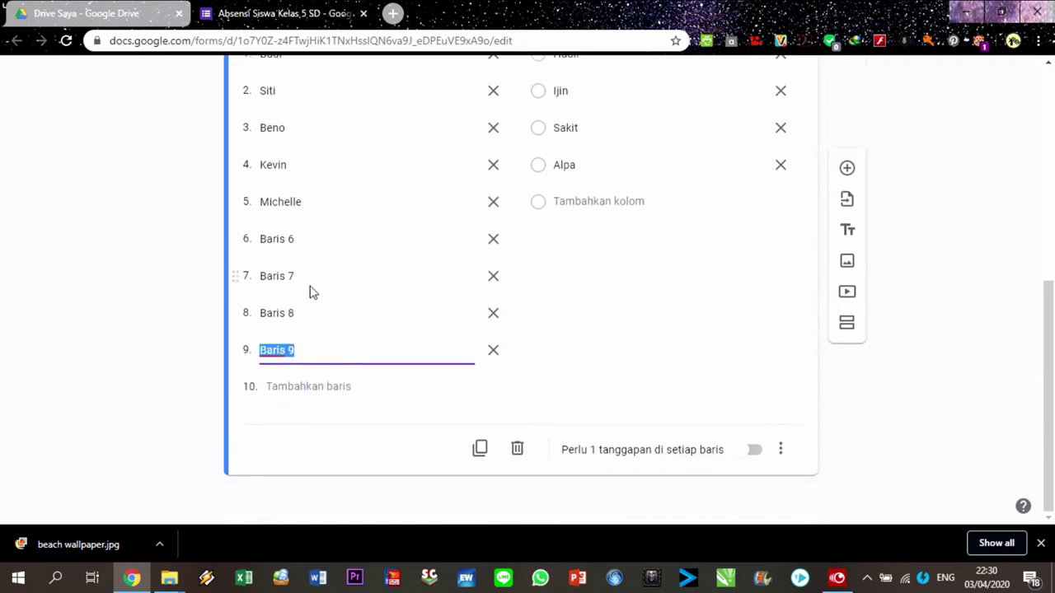
{"action": "left_click", "coordinate": [307, 239]}
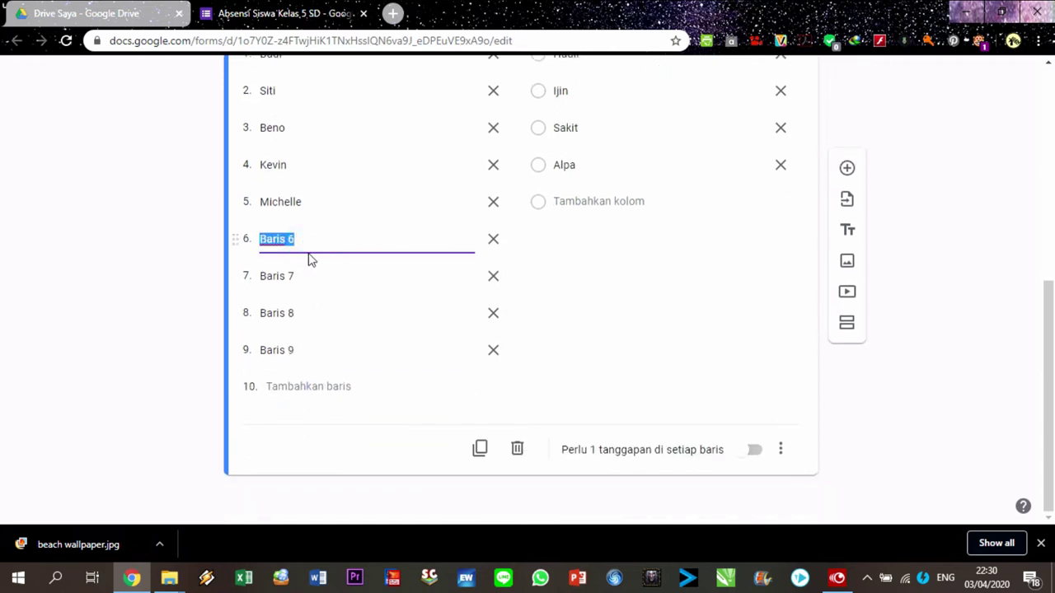
{"action": "left_click", "coordinate": [303, 386]}
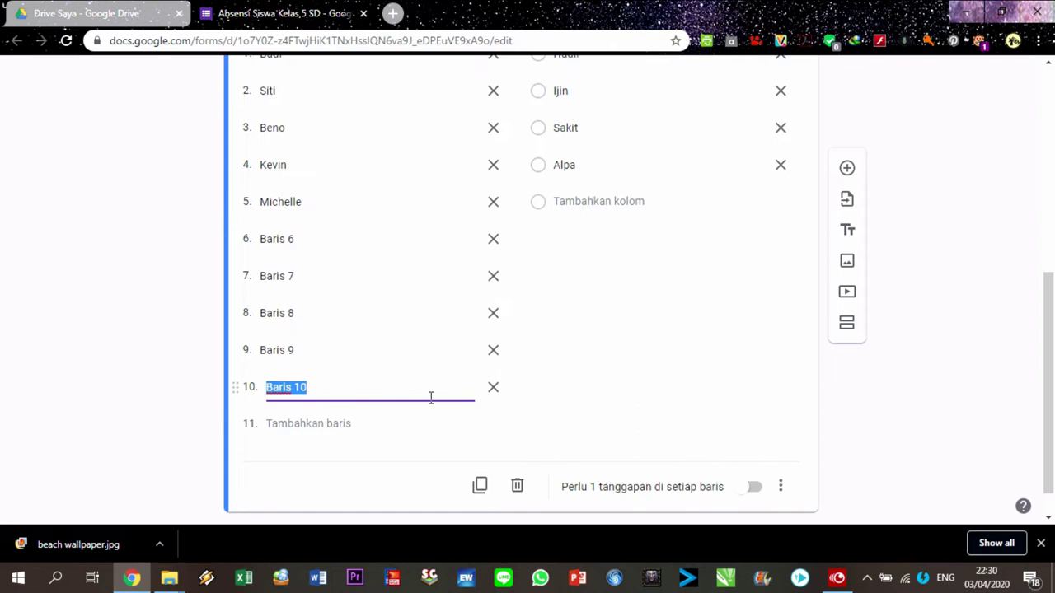
{"action": "left_click", "coordinate": [752, 490]}
Preview the attendance form and try the date field of the Tanggal question
{"action": "scroll", "coordinate": [794, 237], "scroll_direction": "up", "scroll_amount": 5}
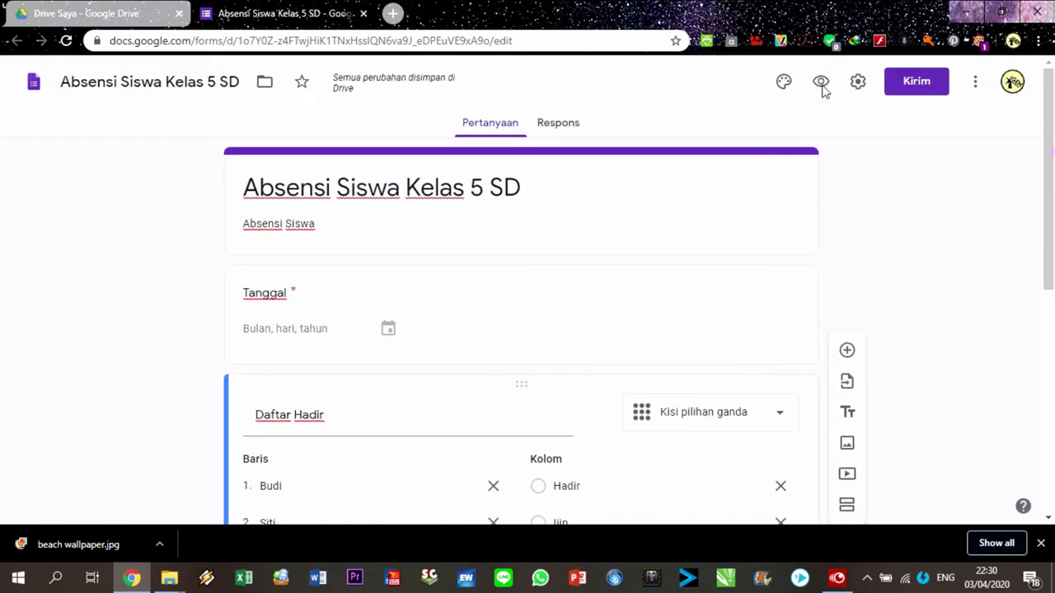
{"action": "left_click", "coordinate": [822, 83]}
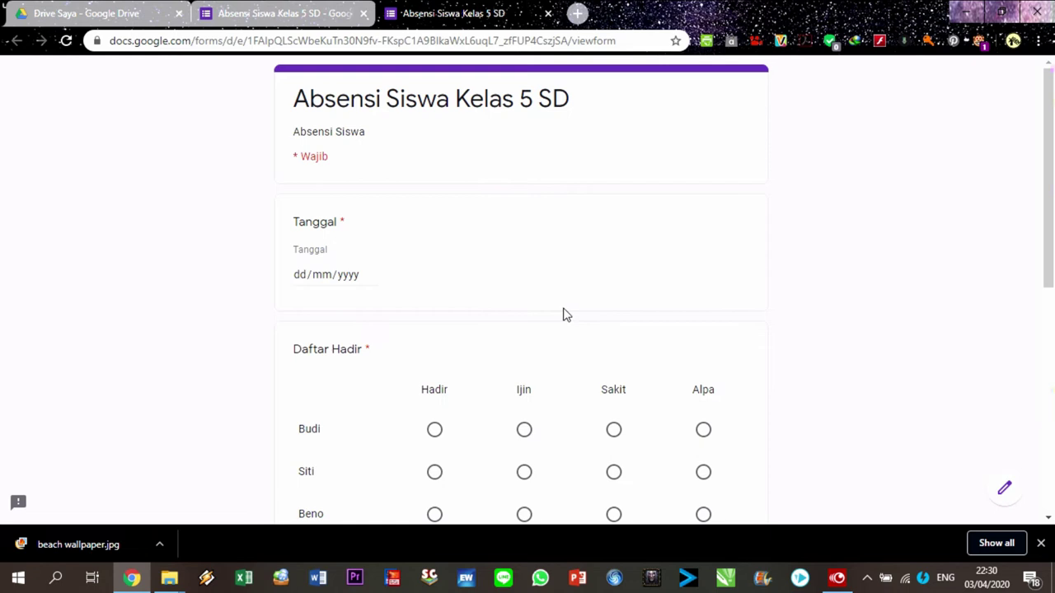
{"action": "left_click", "coordinate": [339, 273]}
{"action": "left_click", "coordinate": [372, 272]}
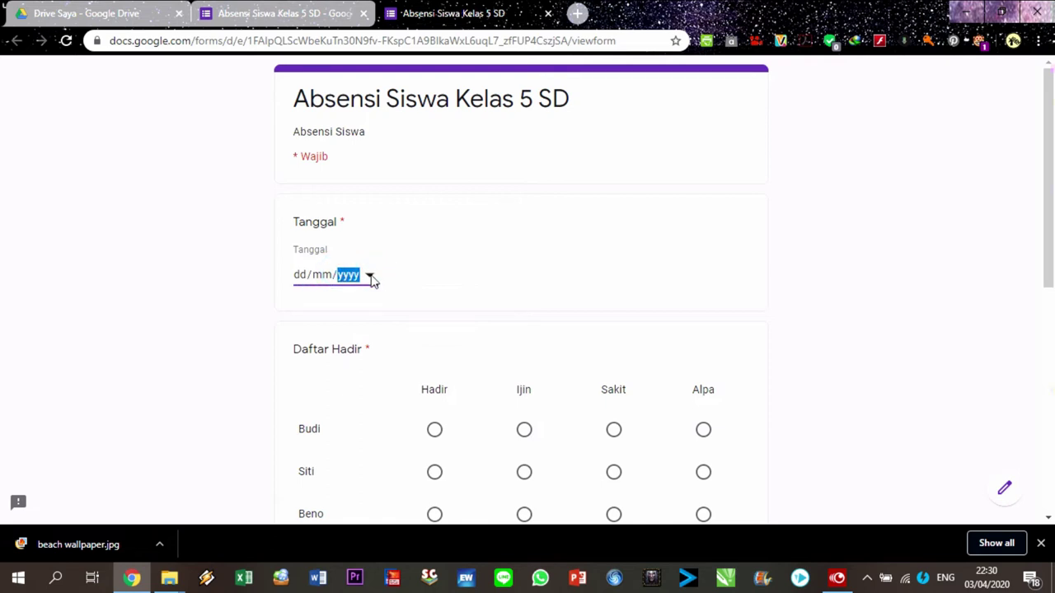
{"action": "left_click", "coordinate": [448, 350]}
In the Daftar Hadir grid, mark the first three students and the fifth as Hadir, and the fourth as Sakit
{"action": "scroll", "coordinate": [404, 298], "scroll_direction": "down", "scroll_amount": 2}
{"action": "scroll", "coordinate": [473, 288], "scroll_direction": "down", "scroll_amount": 1}
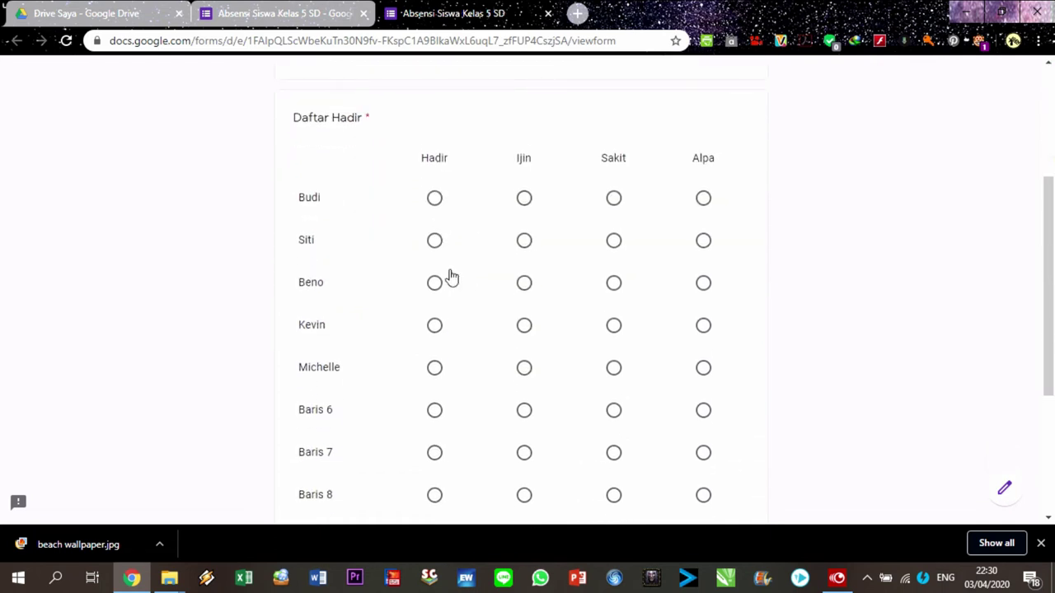
{"action": "left_click", "coordinate": [436, 201]}
{"action": "left_click", "coordinate": [435, 242]}
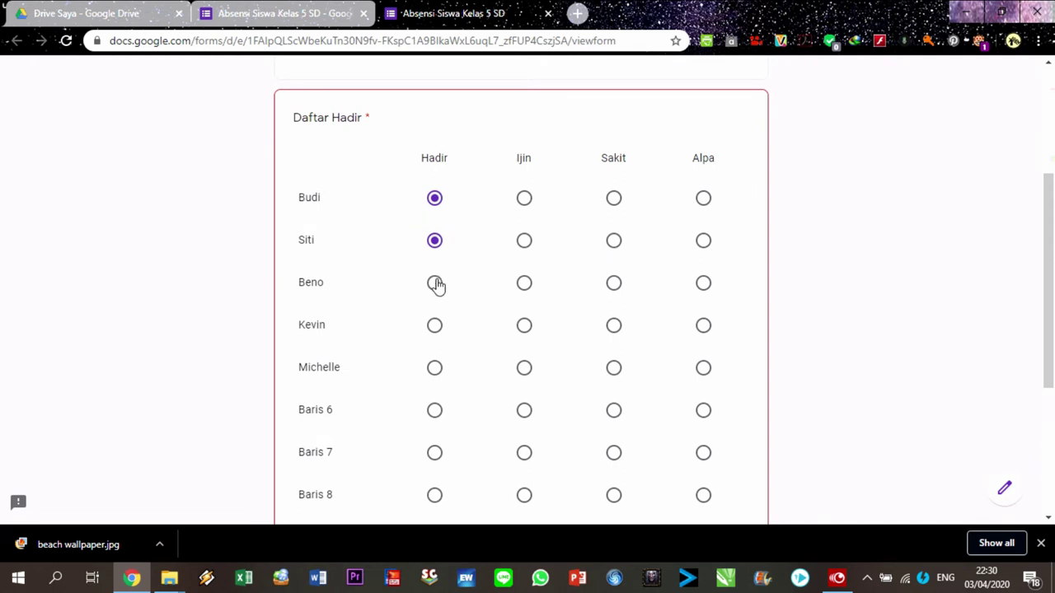
{"action": "left_click", "coordinate": [435, 287]}
{"action": "left_click", "coordinate": [521, 330]}
{"action": "left_click", "coordinate": [610, 331]}
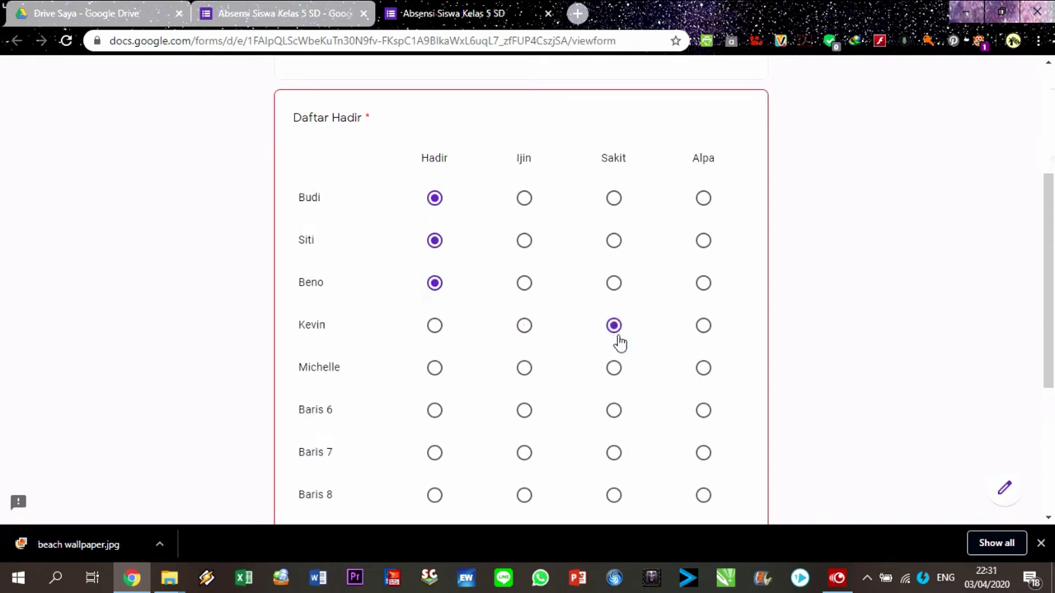
{"action": "left_click", "coordinate": [435, 371]}
Mark rows Baris 6 through Baris 10 of the Daftar Hadir grid as Hadir
{"action": "scroll", "coordinate": [478, 363], "scroll_direction": "down", "scroll_amount": 3}
{"action": "left_click", "coordinate": [434, 178]}
{"action": "left_click", "coordinate": [434, 220]}
{"action": "left_click", "coordinate": [434, 264]}
{"action": "left_click", "coordinate": [434, 306]}
{"action": "left_click", "coordinate": [434, 349]}
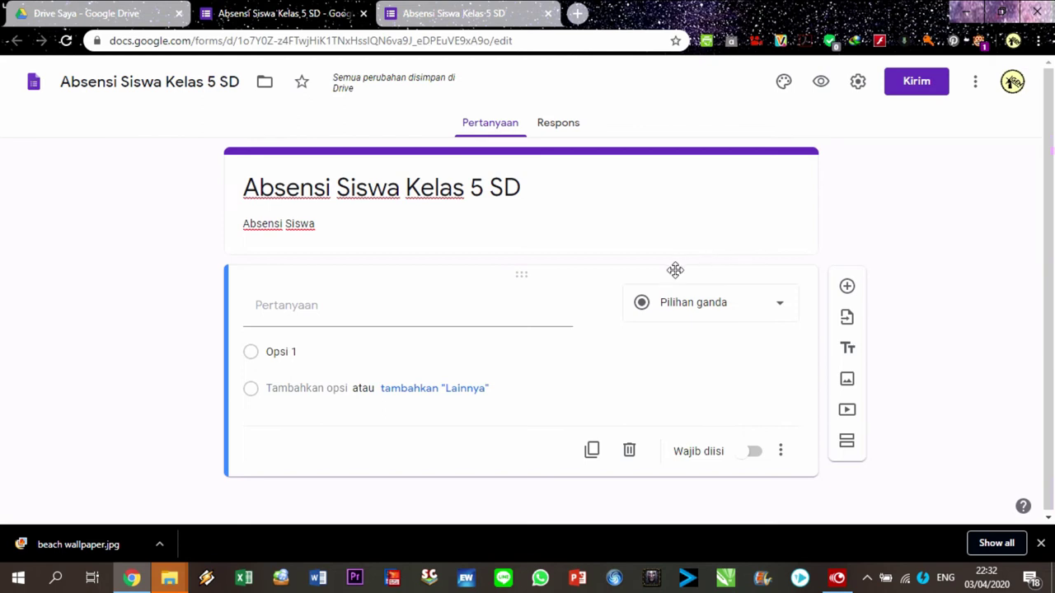
Make the empty question a required short answer (Jawaban singkat) titled "Nama Lengkap Siswa"
{"action": "left_click", "coordinate": [709, 311]}
{"action": "left_click", "coordinate": [706, 105]}
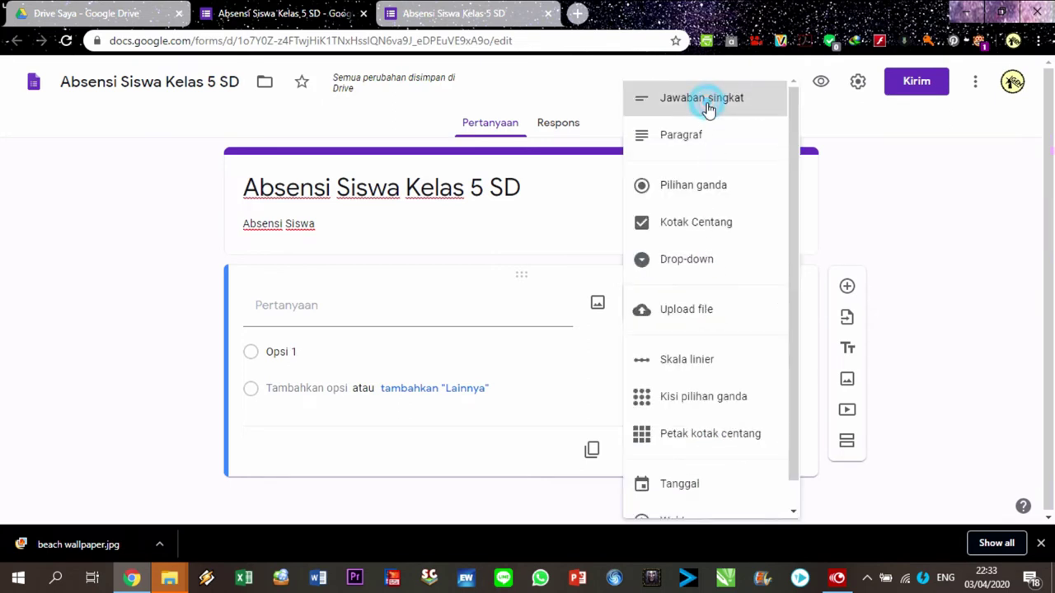
{"action": "left_click", "coordinate": [418, 309]}
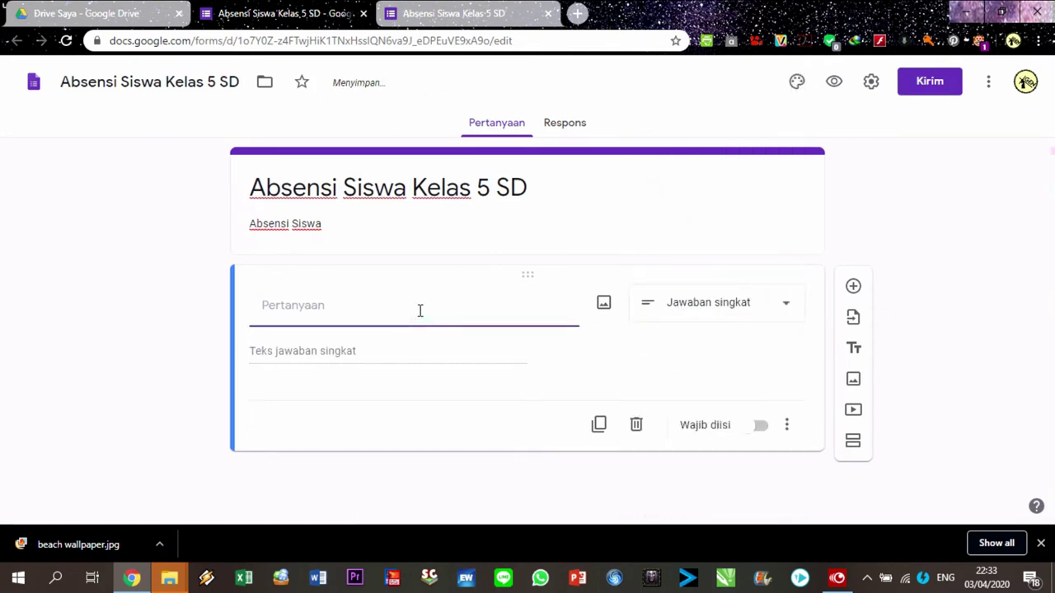
{"action": "type", "text": "Nama"}
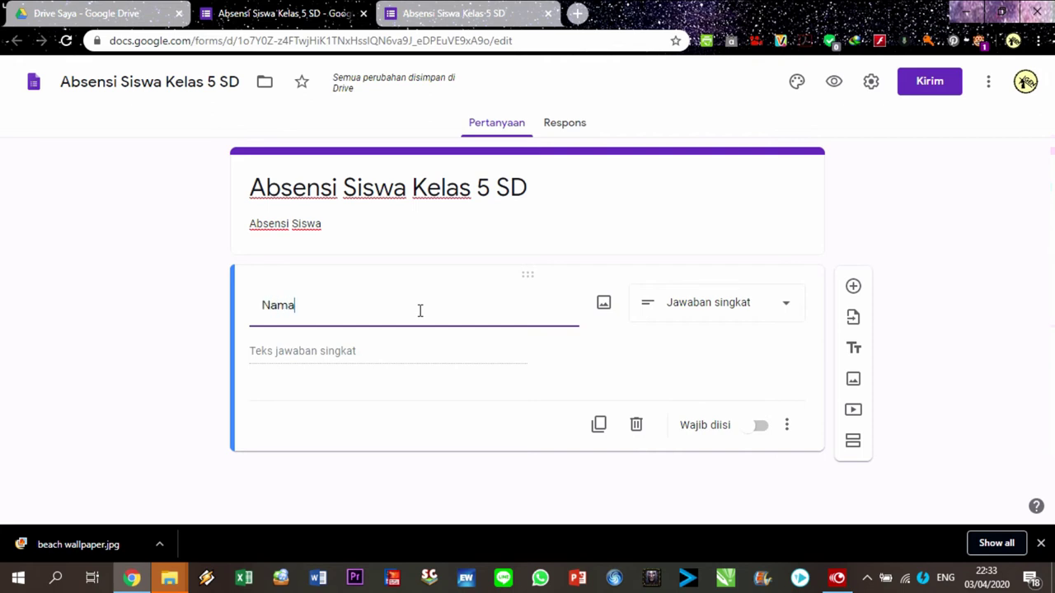
{"action": "type", "text": " Lengp"}
{"action": "key", "text": "BackSpace"}
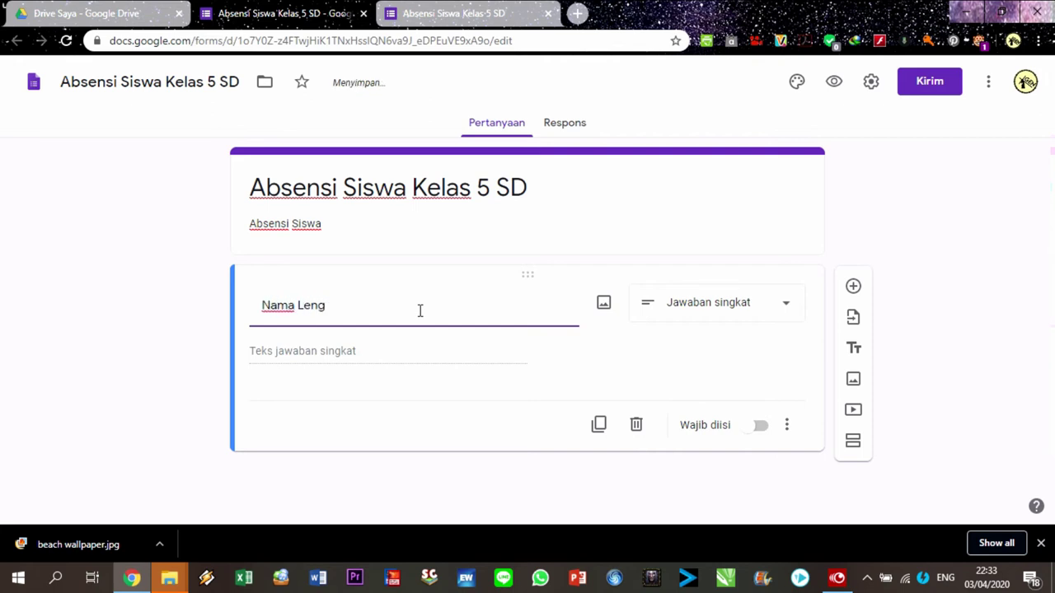
{"action": "type", "text": "kap Siswa"}
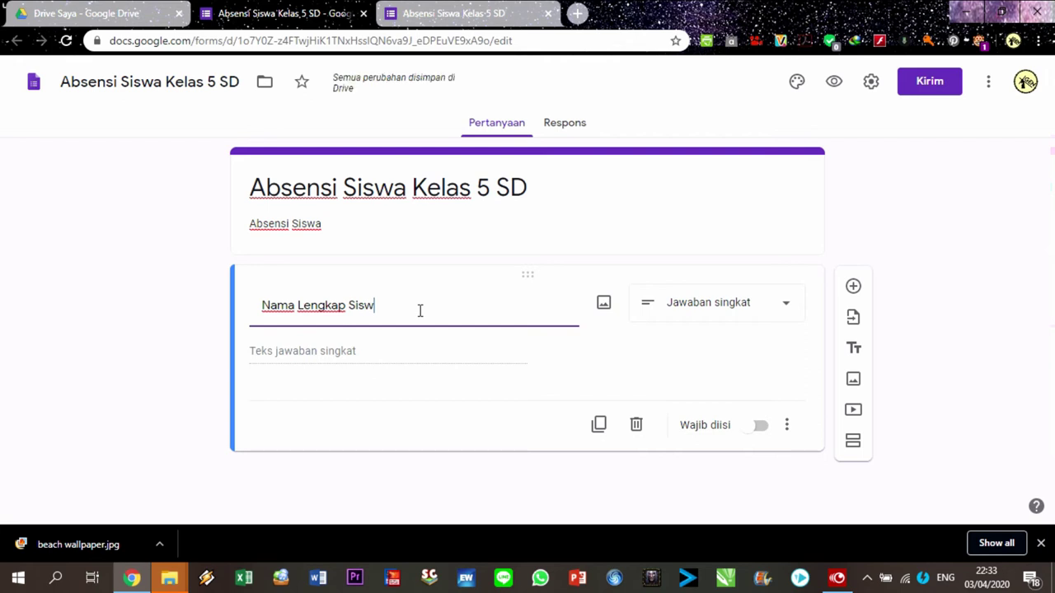
{"action": "left_click", "coordinate": [757, 429]}
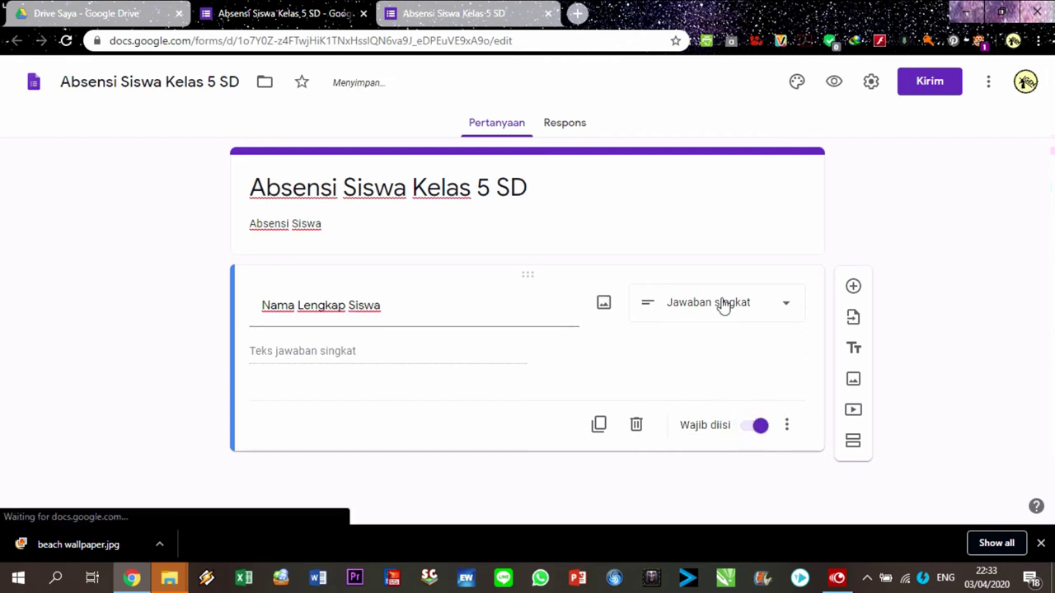
Add a question below Nama Lengkap Siswa and title it "Senin, 30 Maret 2020"
{"action": "left_click", "coordinate": [855, 286]}
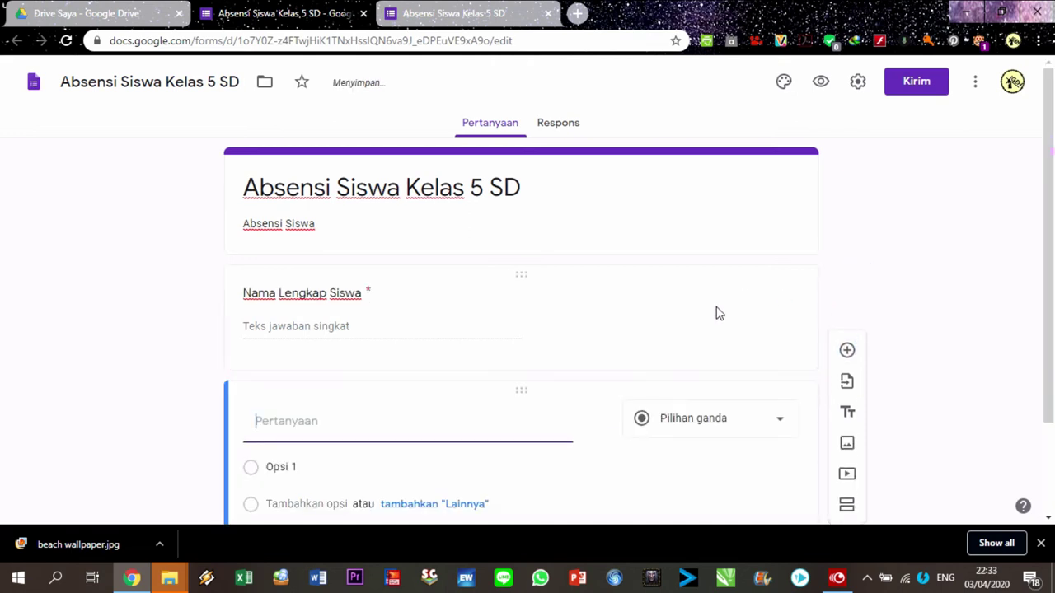
{"action": "left_click", "coordinate": [684, 313]}
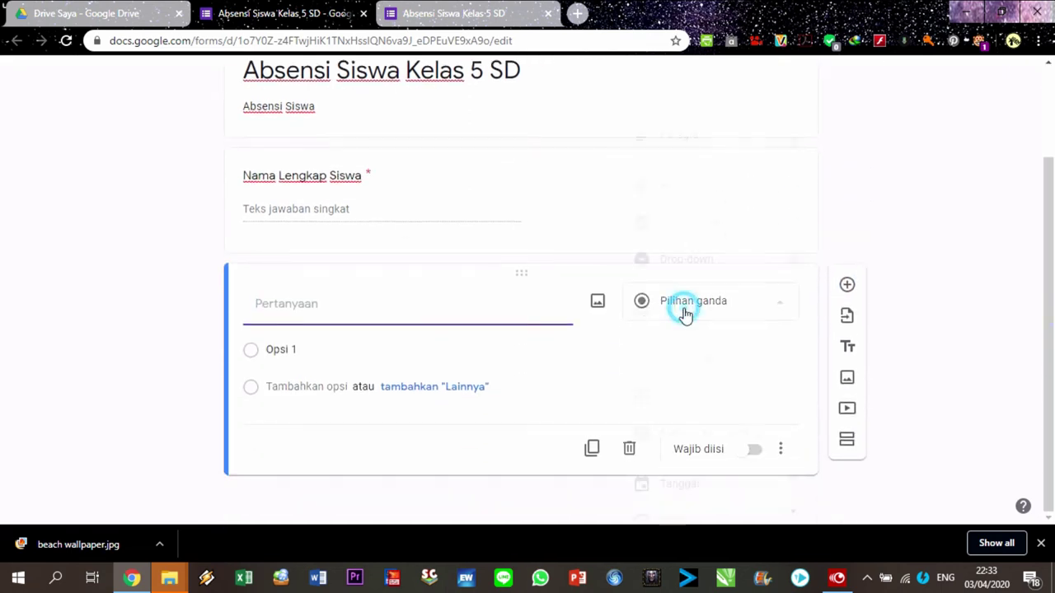
{"action": "left_click", "coordinate": [432, 304]}
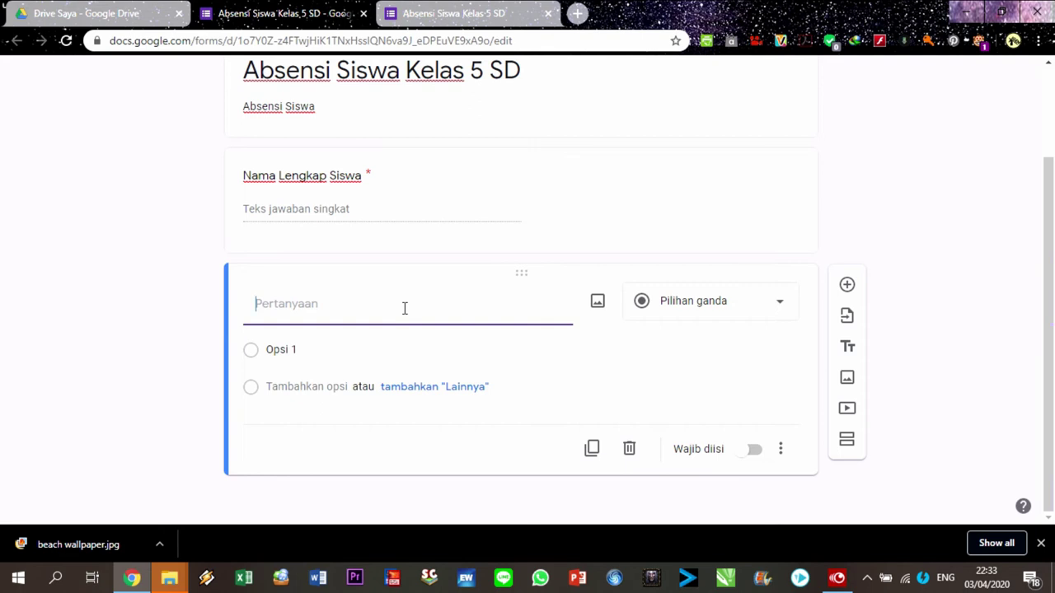
{"action": "type", "text": "Senin,"}
{"action": "left_click", "coordinate": [315, 298]}
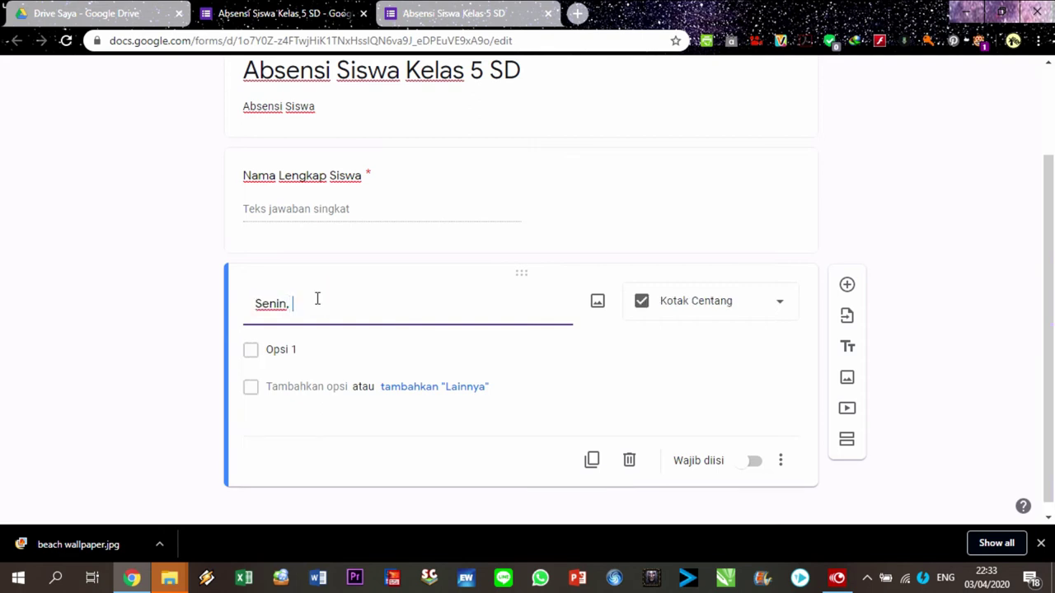
{"action": "type", "text": "30 Maret 2020"}
Give the Senin, 30 Maret 2020 question the options Hadir, Sakit, Ijin and Alpa and make it required
{"action": "left_click", "coordinate": [373, 354]}
{"action": "type", "text": "Hadir"}
{"action": "left_click", "coordinate": [319, 386]}
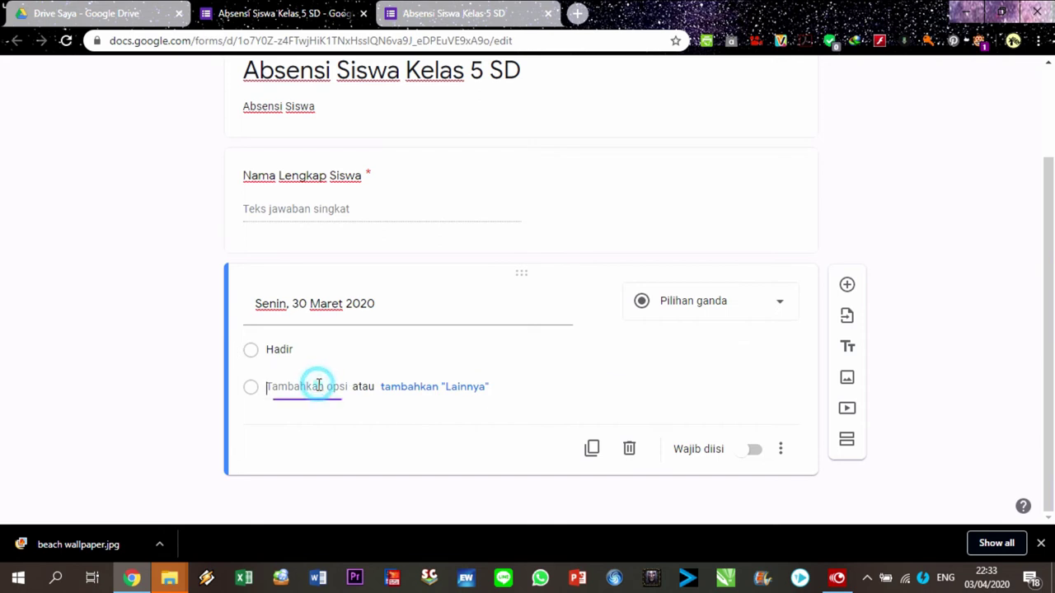
{"action": "type", "text": "Sakit"}
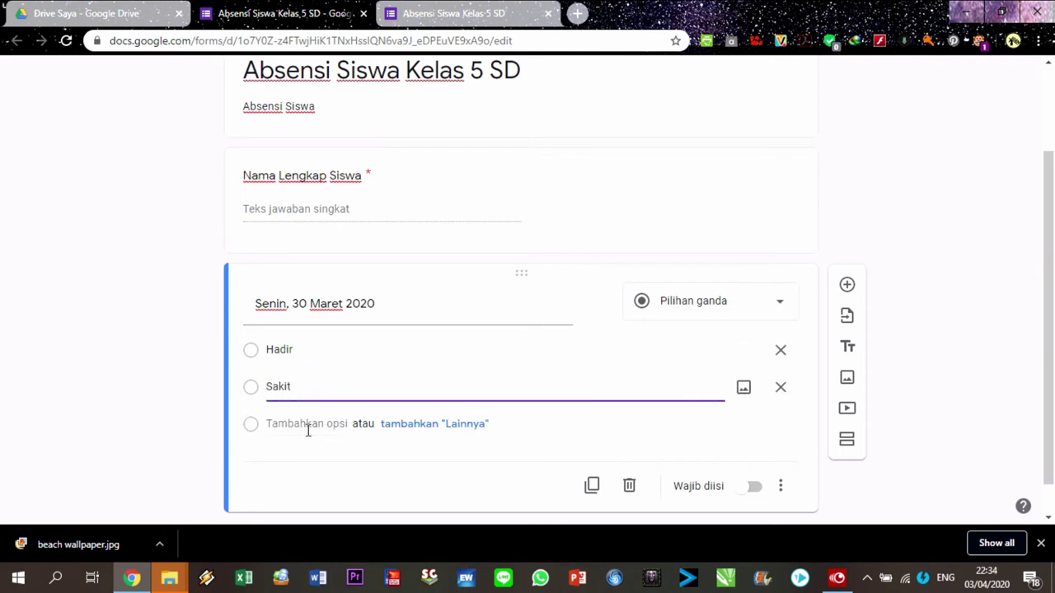
{"action": "left_click", "coordinate": [307, 425]}
{"action": "type", "text": "Ijin"}
{"action": "left_click", "coordinate": [316, 461]}
{"action": "type", "text": "A"}
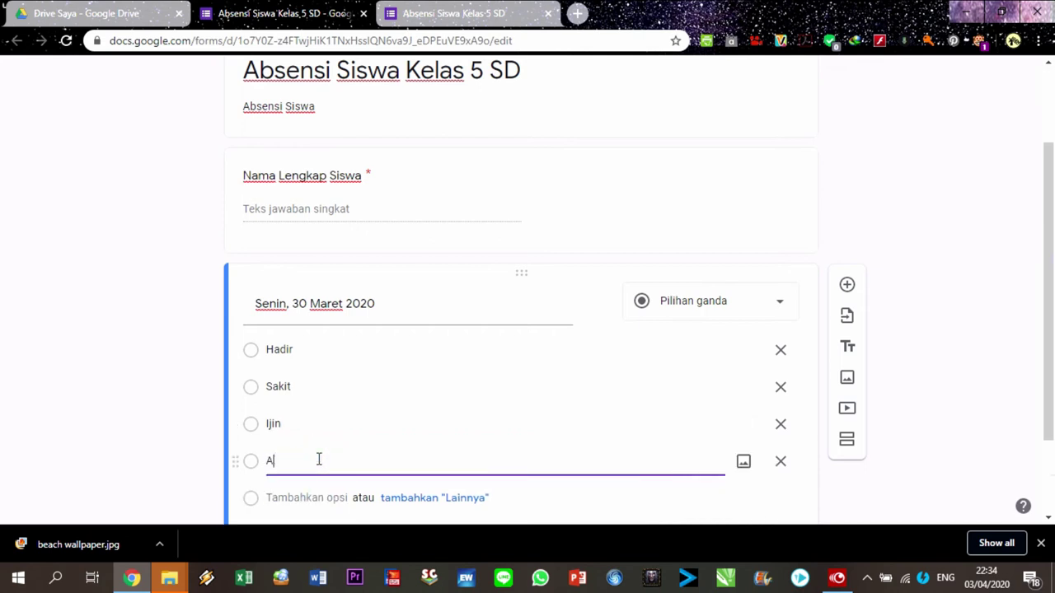
{"action": "type", "text": "lpa"}
{"action": "scroll", "coordinate": [346, 457], "scroll_direction": "down", "scroll_amount": 1}
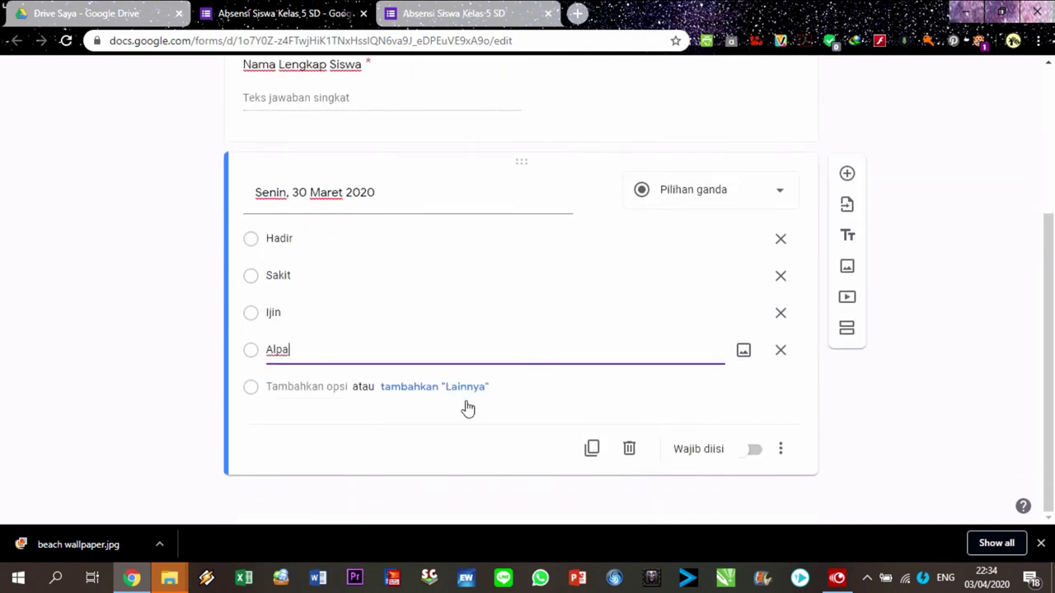
{"action": "left_click", "coordinate": [751, 450]}
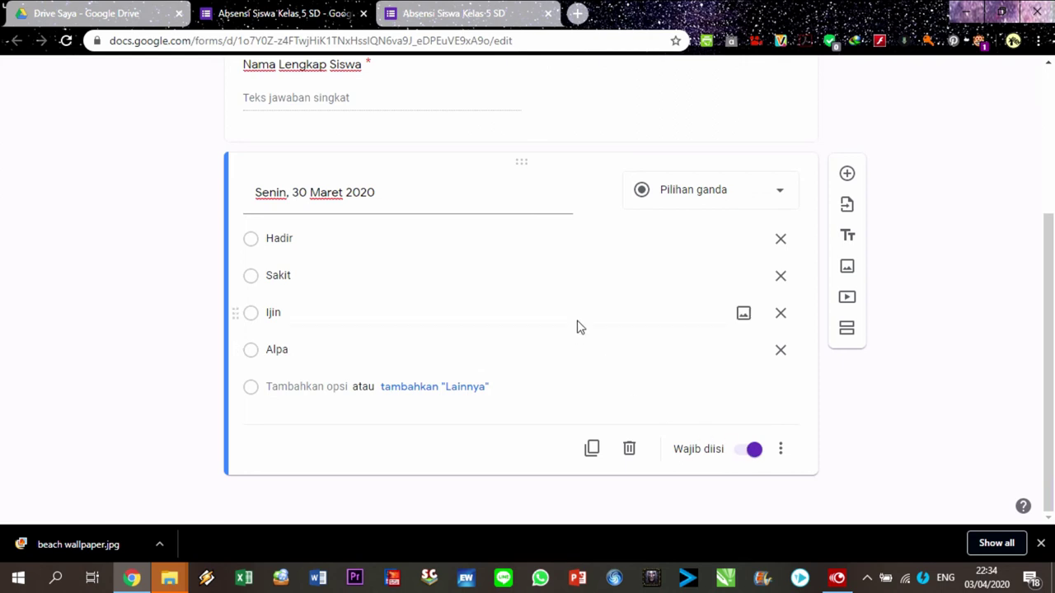
Add a required multiple-choice question titled "Selasa, 31 Maret 2020" with the options Hadir, Sakit, Ijin and Alpa
{"action": "left_click", "coordinate": [847, 173]}
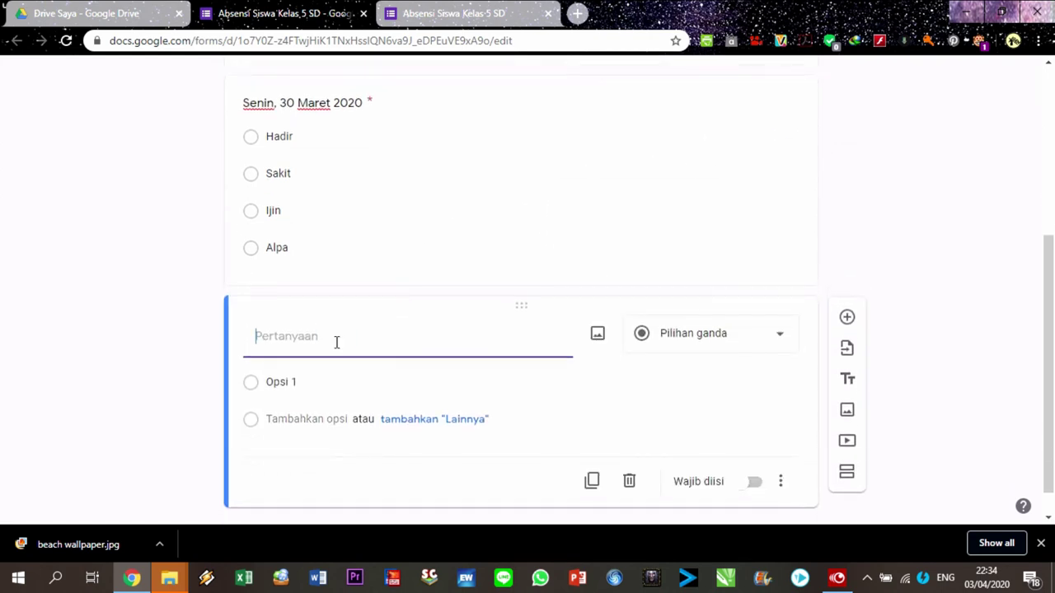
{"action": "type", "text": "Selasa, 31 Maret 2020"}
{"action": "left_click", "coordinate": [367, 379]}
{"action": "type", "text": "Hadir"}
{"action": "left_click", "coordinate": [321, 419]}
{"action": "type", "text": "Sakit"}
{"action": "key", "text": "Return"}
{"action": "type", "text": "Ijin"}
{"action": "key", "text": "Return"}
{"action": "type", "text": "Alpa"}
{"action": "scroll", "coordinate": [754, 449], "scroll_direction": "down", "scroll_amount": 2}
{"action": "left_click", "coordinate": [754, 449]}
Duplicate the Selasa, 31 Maret 2020 question and go through the daily questions down to Jumat, 3 April 2020
{"action": "left_click", "coordinate": [592, 448]}
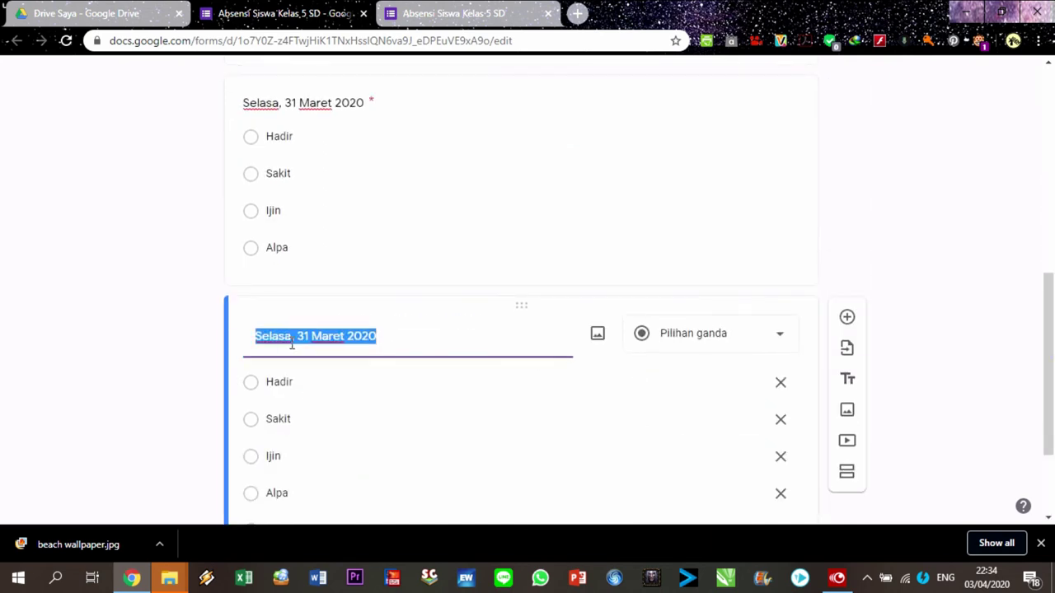
{"action": "scroll", "coordinate": [425, 396], "scroll_direction": "up", "scroll_amount": 5}
{"action": "scroll", "coordinate": [430, 391], "scroll_direction": "down", "scroll_amount": 3}
{"action": "scroll", "coordinate": [362, 276], "scroll_direction": "up", "scroll_amount": 2}
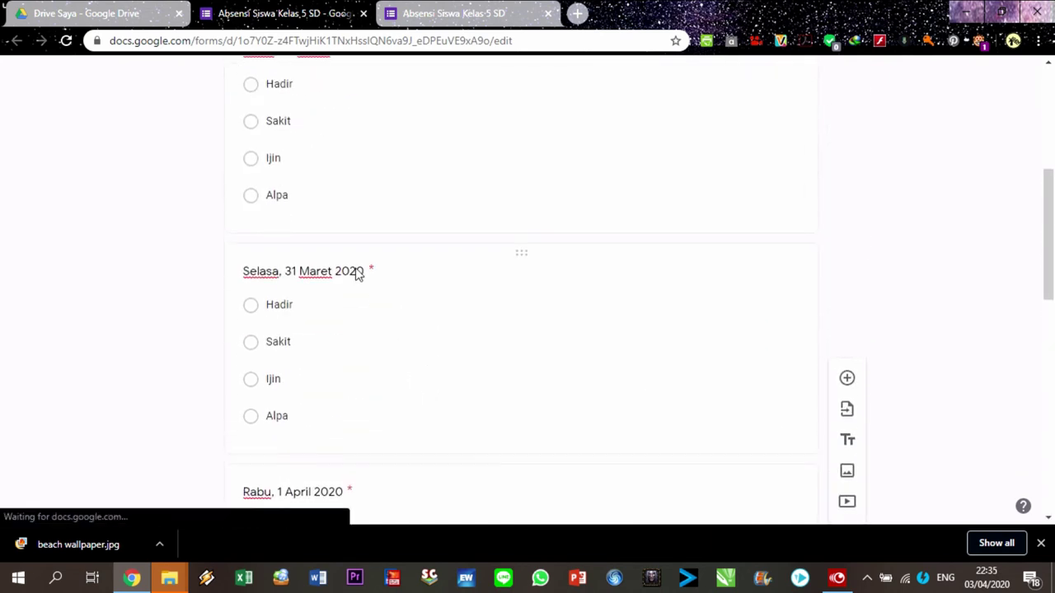
{"action": "scroll", "coordinate": [377, 288], "scroll_direction": "down", "scroll_amount": 4}
{"action": "scroll", "coordinate": [382, 293], "scroll_direction": "down", "scroll_amount": 7}
{"action": "left_click", "coordinate": [382, 296]}
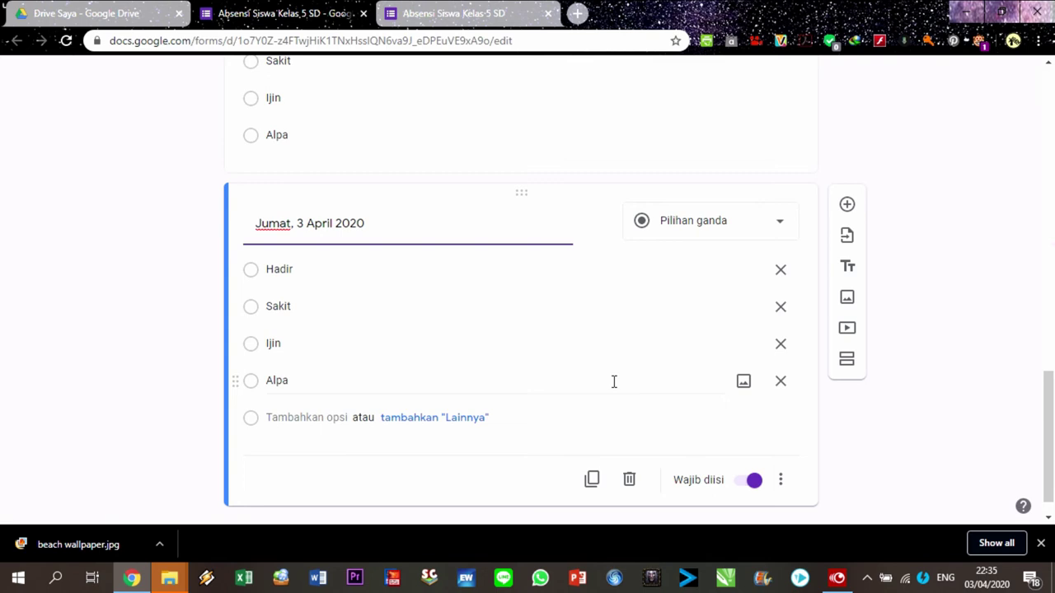
Preview the revised form and try the answer field of Nama Lengkap Siswa, leaving it empty
{"action": "scroll", "coordinate": [961, 341], "scroll_direction": "up", "scroll_amount": 15}
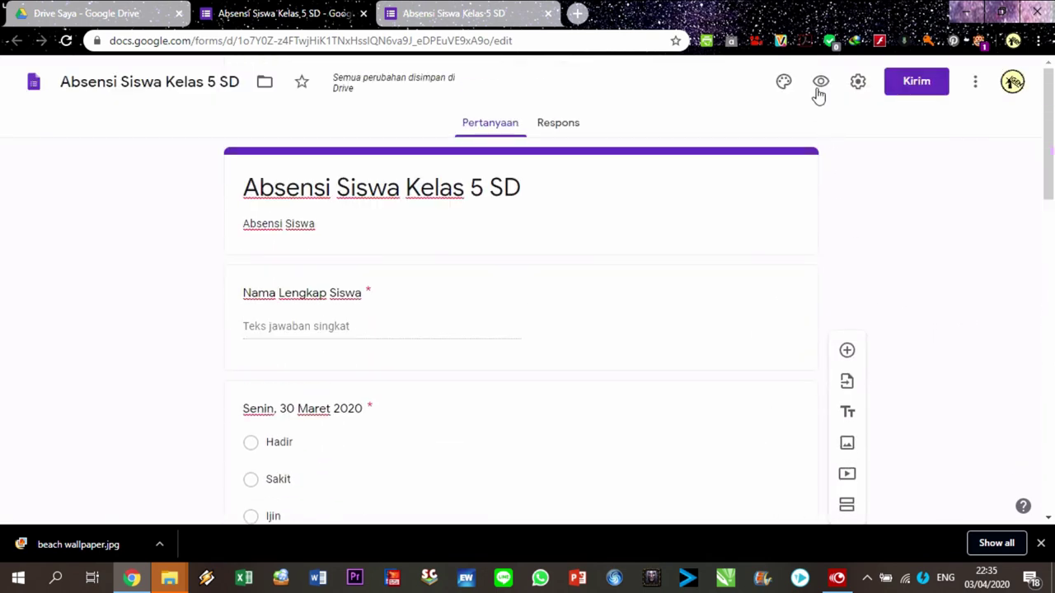
{"action": "left_click", "coordinate": [820, 82]}
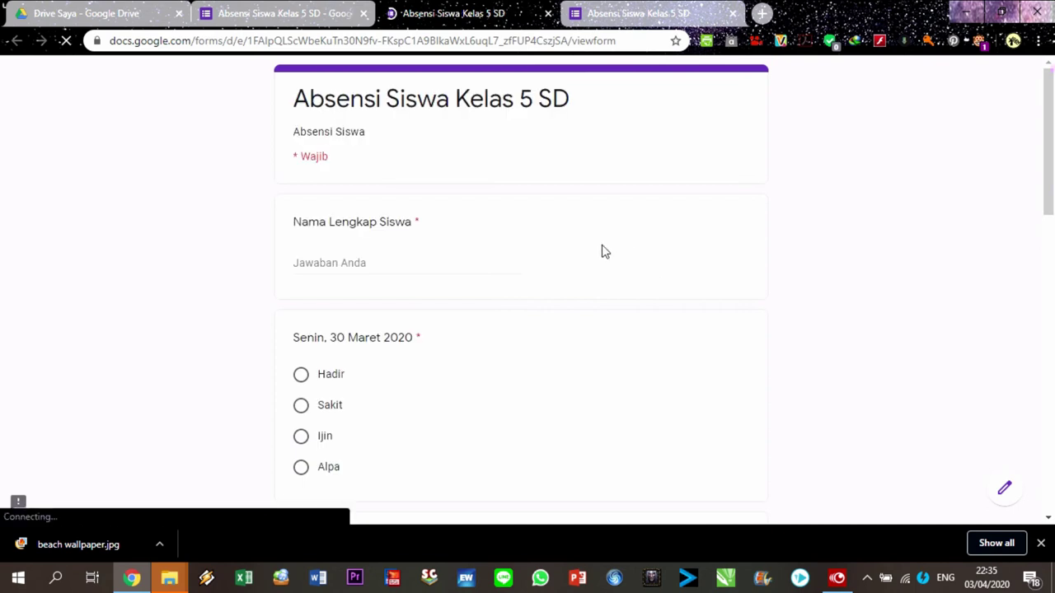
{"action": "left_click", "coordinate": [338, 256]}
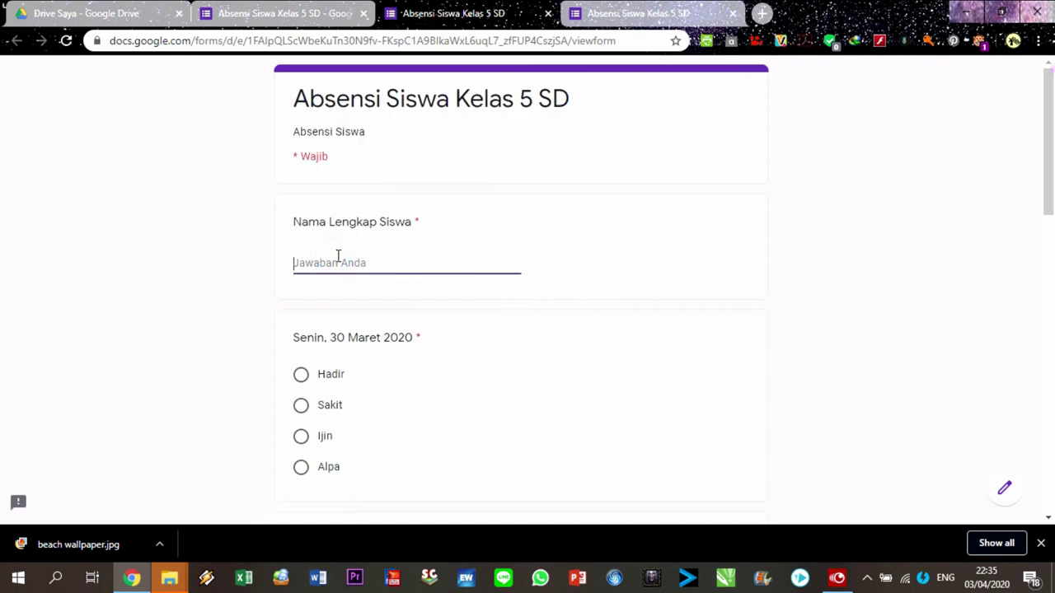
{"action": "scroll", "coordinate": [474, 218], "scroll_direction": "down", "scroll_amount": 1}
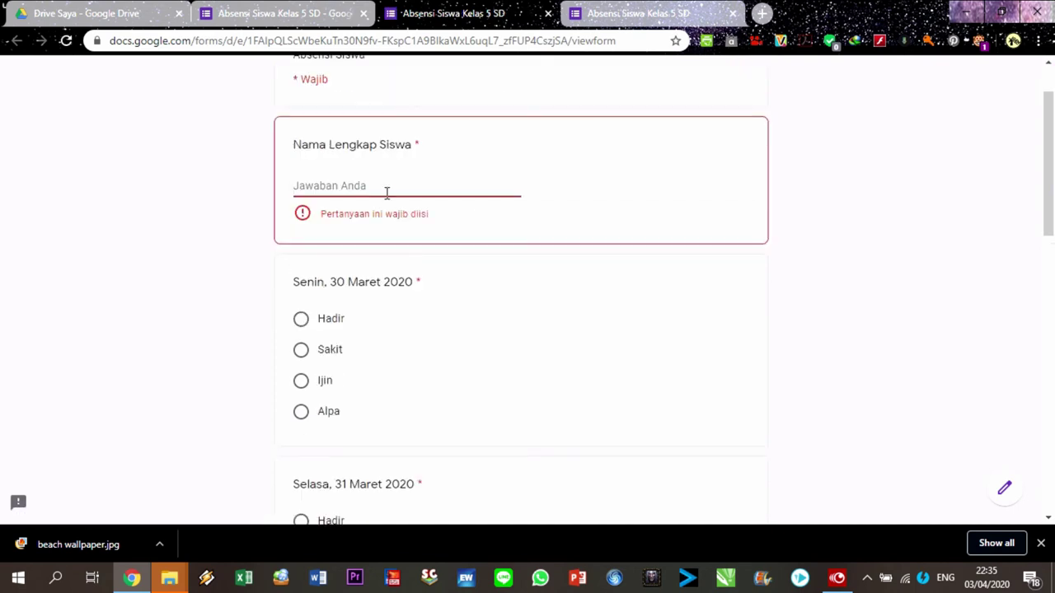
{"action": "scroll", "coordinate": [455, 254], "scroll_direction": "down", "scroll_amount": 1}
Answer Hadir for every day from Senin, 30 Maret 2020 to Jumat, 3 April 2020 in the preview
{"action": "left_click", "coordinate": [301, 243]}
{"action": "scroll", "coordinate": [328, 304], "scroll_direction": "down", "scroll_amount": 2}
{"action": "left_click", "coordinate": [302, 293]}
{"action": "scroll", "coordinate": [423, 302], "scroll_direction": "down", "scroll_amount": 2}
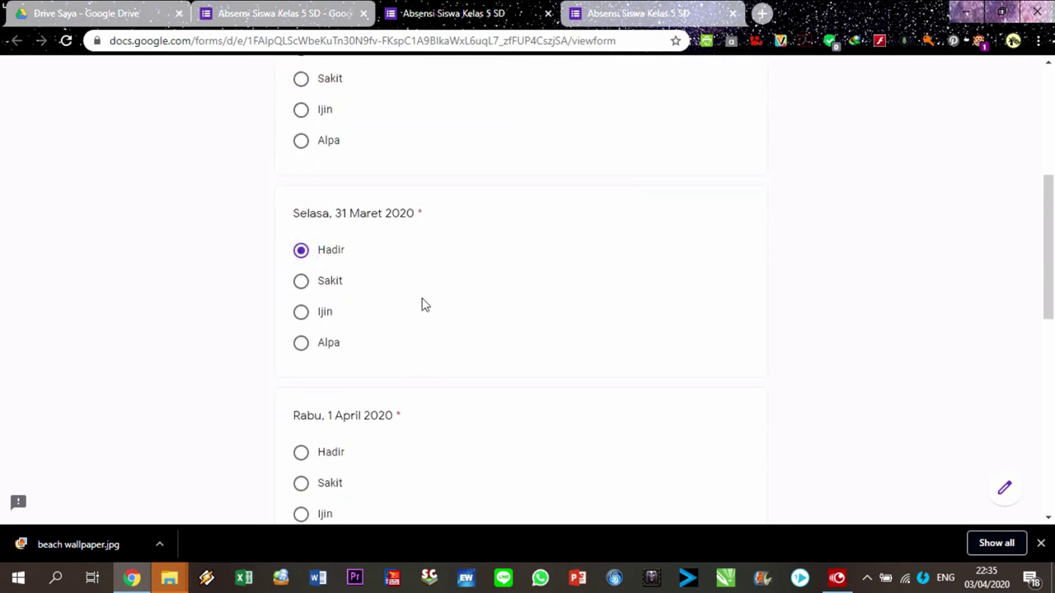
{"action": "left_click", "coordinate": [302, 337]}
{"action": "scroll", "coordinate": [428, 328], "scroll_direction": "down", "scroll_amount": 3}
{"action": "left_click", "coordinate": [299, 308]}
{"action": "scroll", "coordinate": [412, 320], "scroll_direction": "down", "scroll_amount": 4}
{"action": "left_click", "coordinate": [306, 241]}
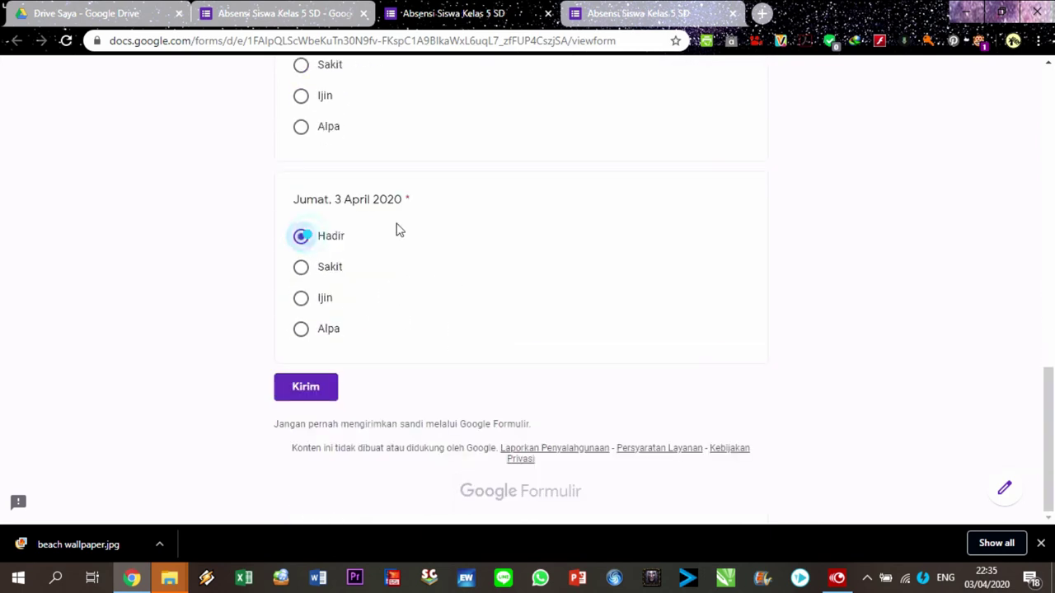
{"action": "key", "text": "Return"}
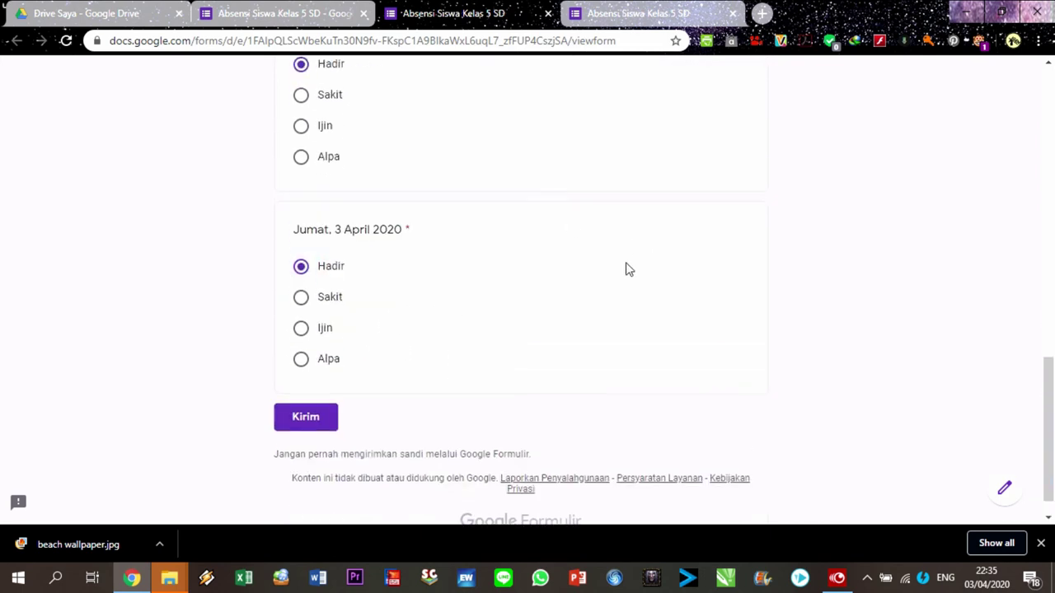
Return from the preview to editing the form and go to the last question, Jumat, 3 April 2020
{"action": "key", "text": "alt+Left"}
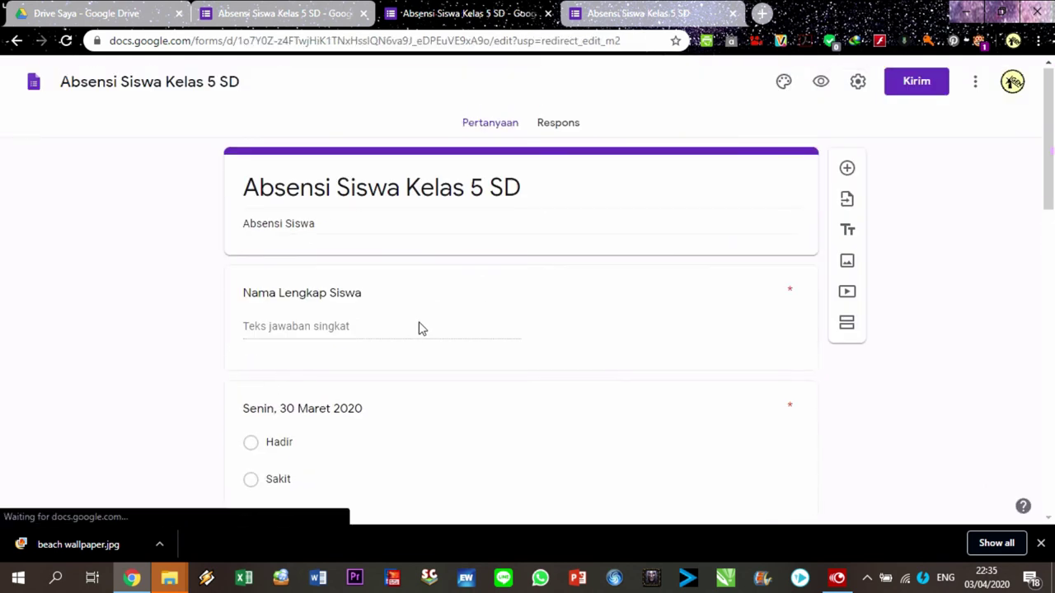
{"action": "scroll", "coordinate": [492, 329], "scroll_direction": "down", "scroll_amount": 12}
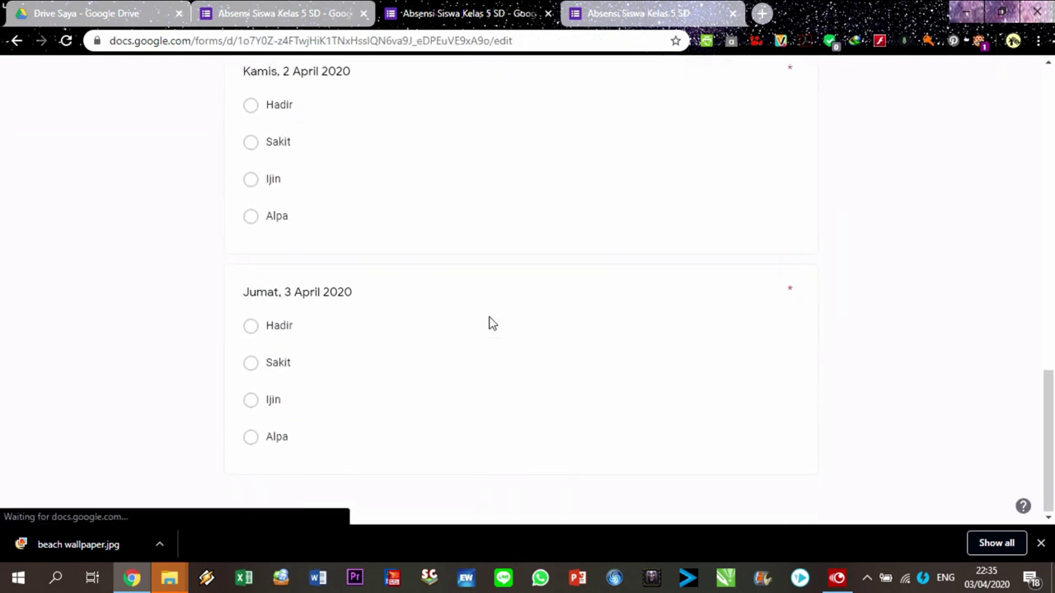
Open the sending options of Absensi Siswa Kelas 5 SD, check the e-mail option, and shorten the URL of the form's link
{"action": "scroll", "coordinate": [490, 318], "scroll_direction": "up", "scroll_amount": 12}
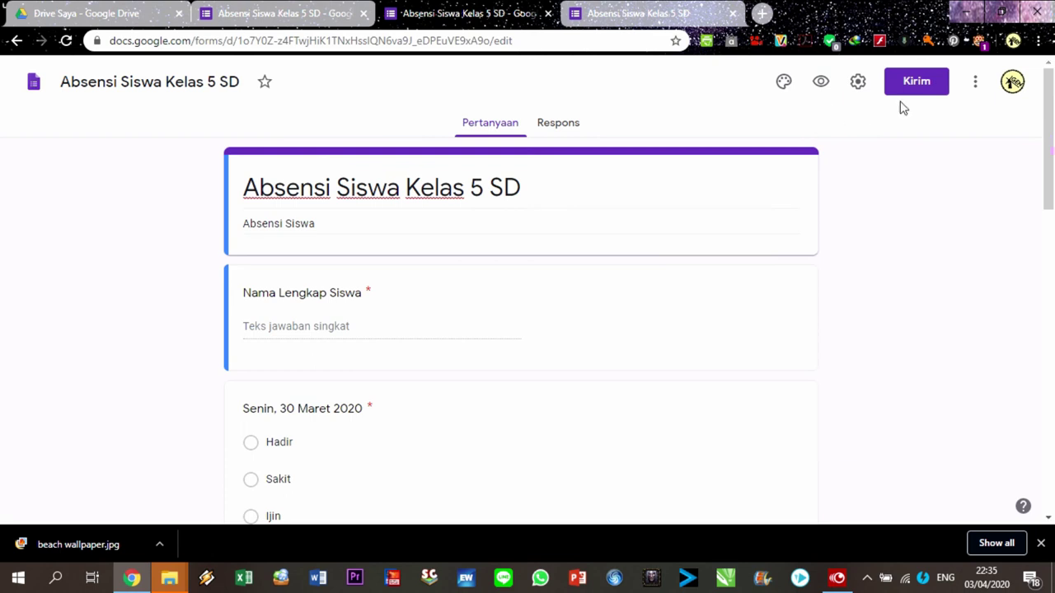
{"action": "left_click", "coordinate": [905, 92]}
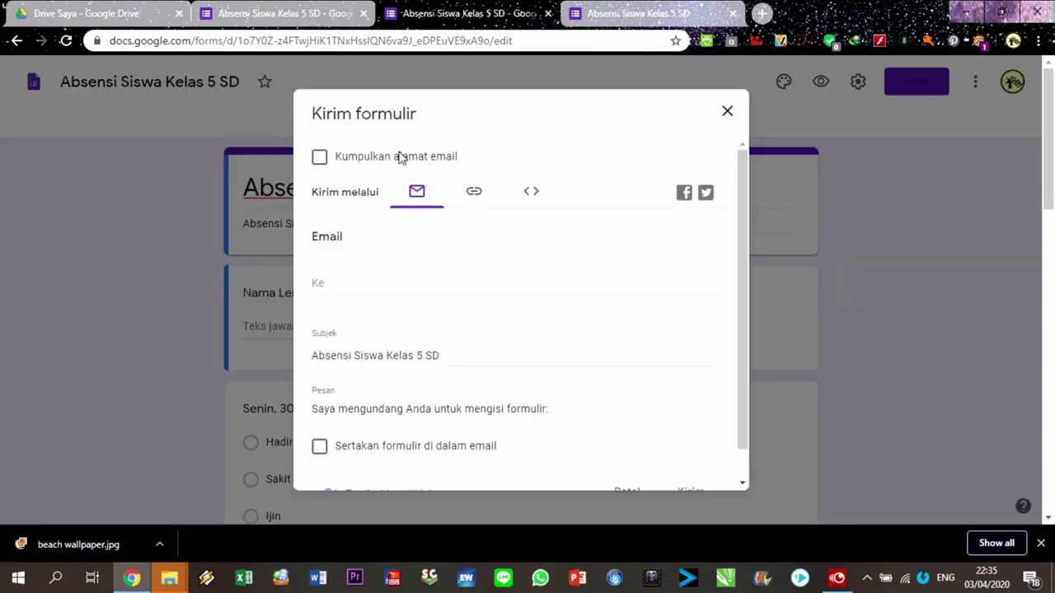
{"action": "left_click", "coordinate": [471, 193]}
{"action": "left_click", "coordinate": [420, 196]}
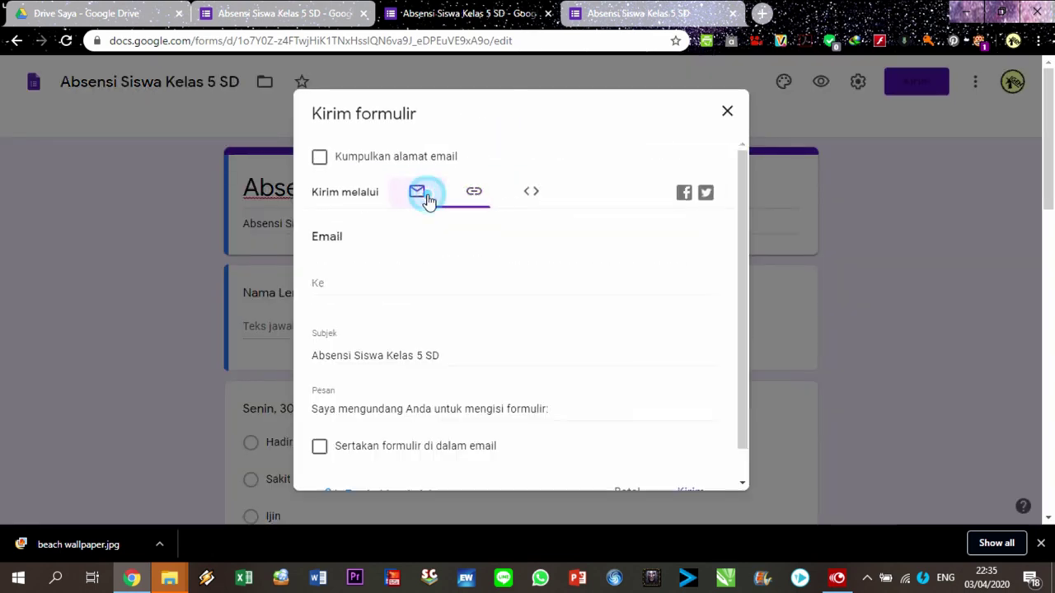
{"action": "left_click", "coordinate": [343, 285]}
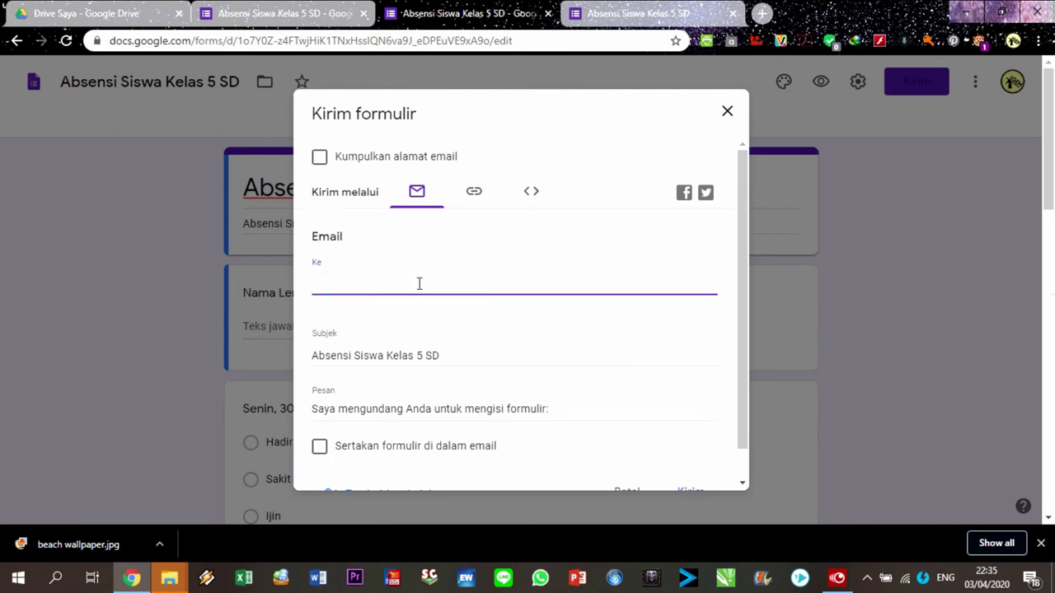
{"action": "left_click", "coordinate": [475, 193]}
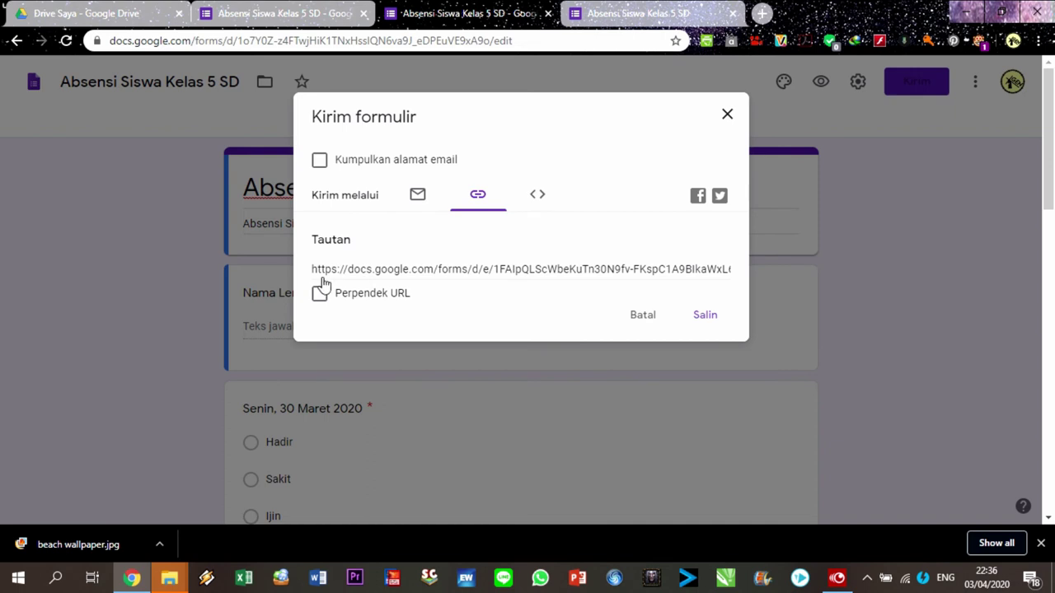
{"action": "left_click", "coordinate": [319, 293]}
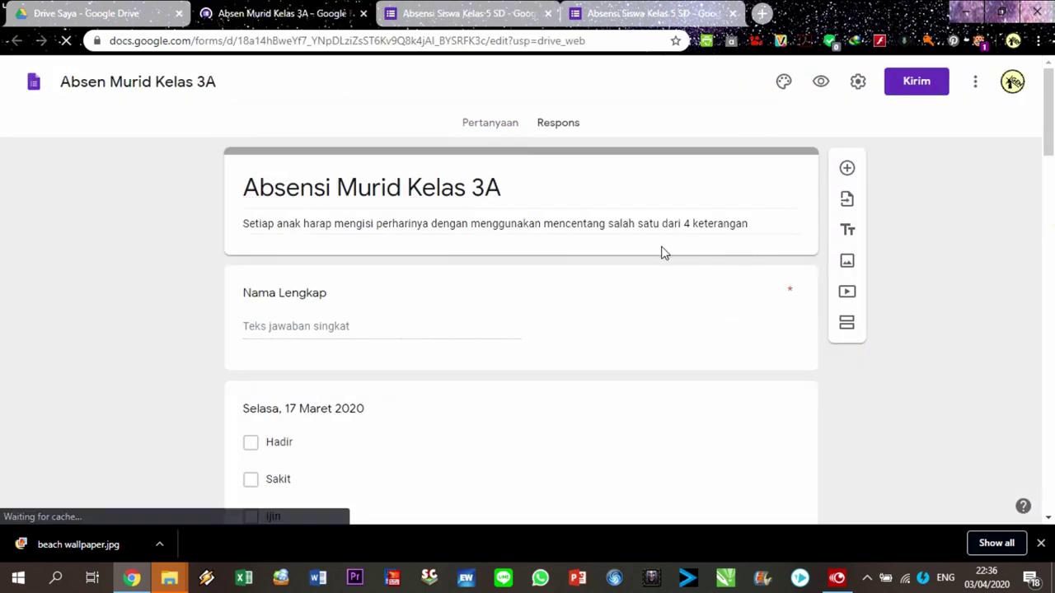
Look over the Absen Murid Kelas 3A form and examine the Nama Lengkap chart in its response summary
{"action": "scroll", "coordinate": [633, 261], "scroll_direction": "down", "scroll_amount": 4}
{"action": "scroll", "coordinate": [626, 259], "scroll_direction": "up", "scroll_amount": 4}
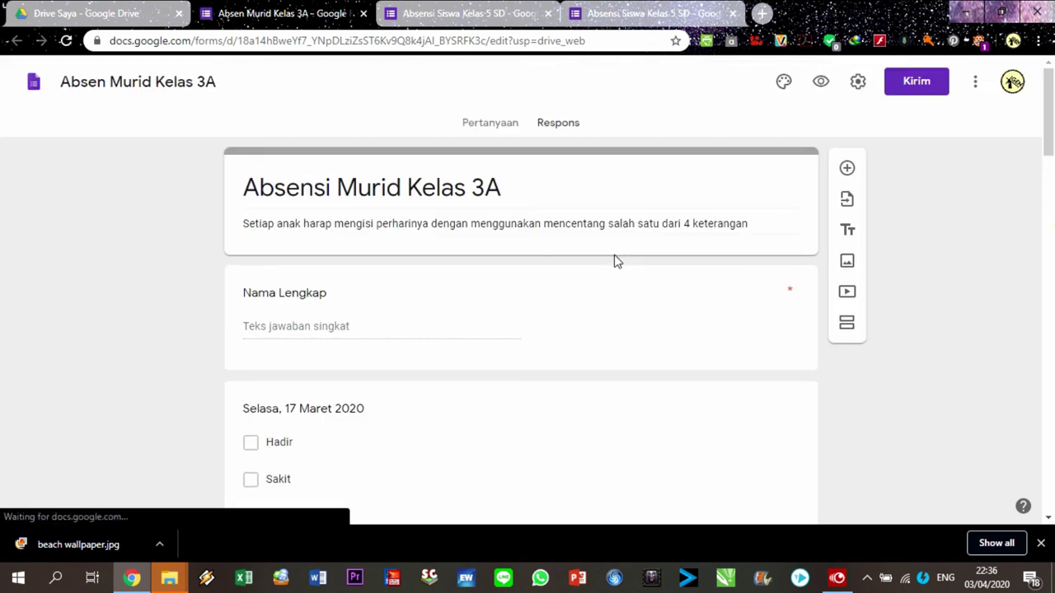
{"action": "left_click", "coordinate": [558, 124]}
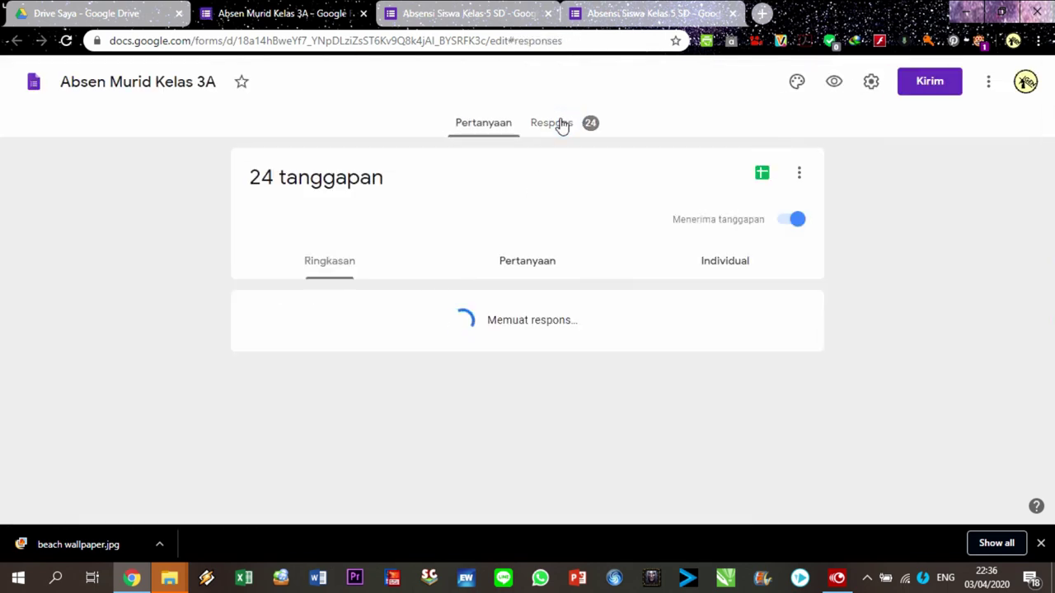
{"action": "scroll", "coordinate": [554, 319], "scroll_direction": "down", "scroll_amount": 2}
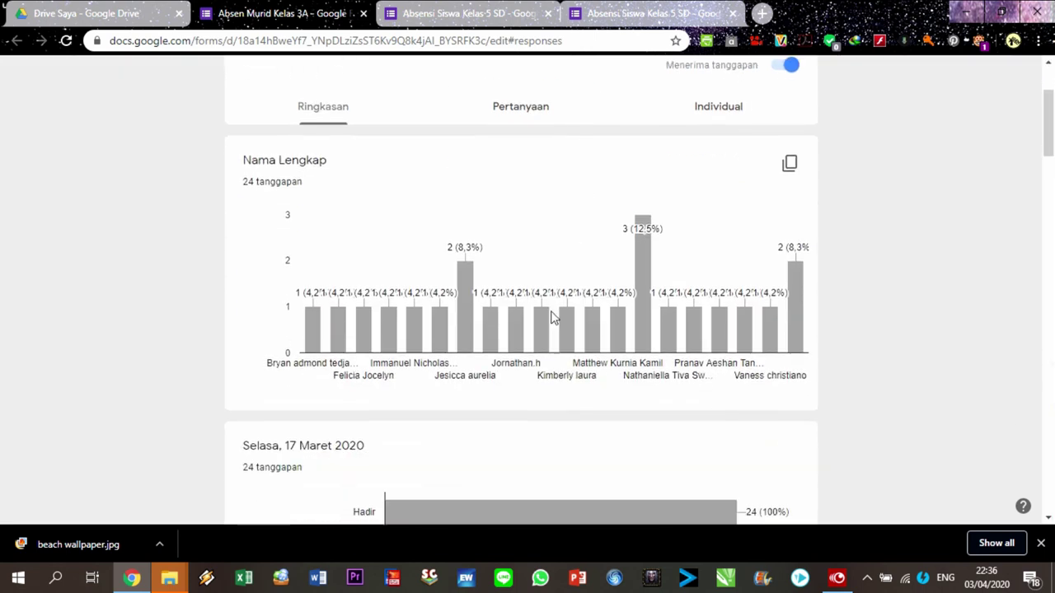
{"action": "left_click", "coordinate": [763, 335]}
Examine the daily attendance charts from Selasa, 17 Maret 2020 to Jumat, 27 Maret 2020 and return to the start of the summary
{"action": "scroll", "coordinate": [734, 381], "scroll_direction": "down", "scroll_amount": 1}
{"action": "scroll", "coordinate": [733, 382], "scroll_direction": "down", "scroll_amount": 18}
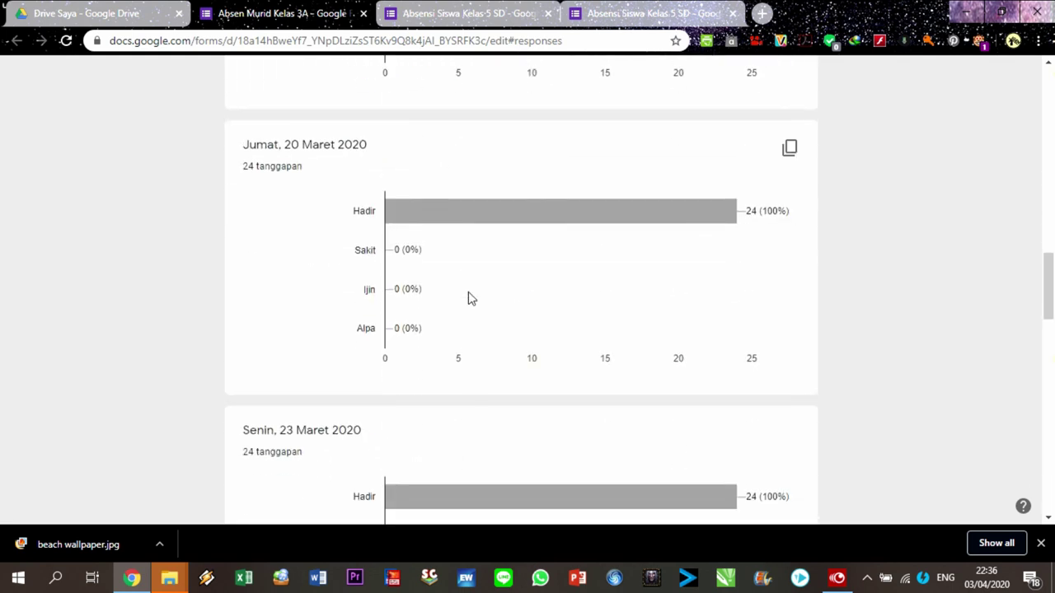
{"action": "scroll", "coordinate": [466, 291], "scroll_direction": "down", "scroll_amount": 10}
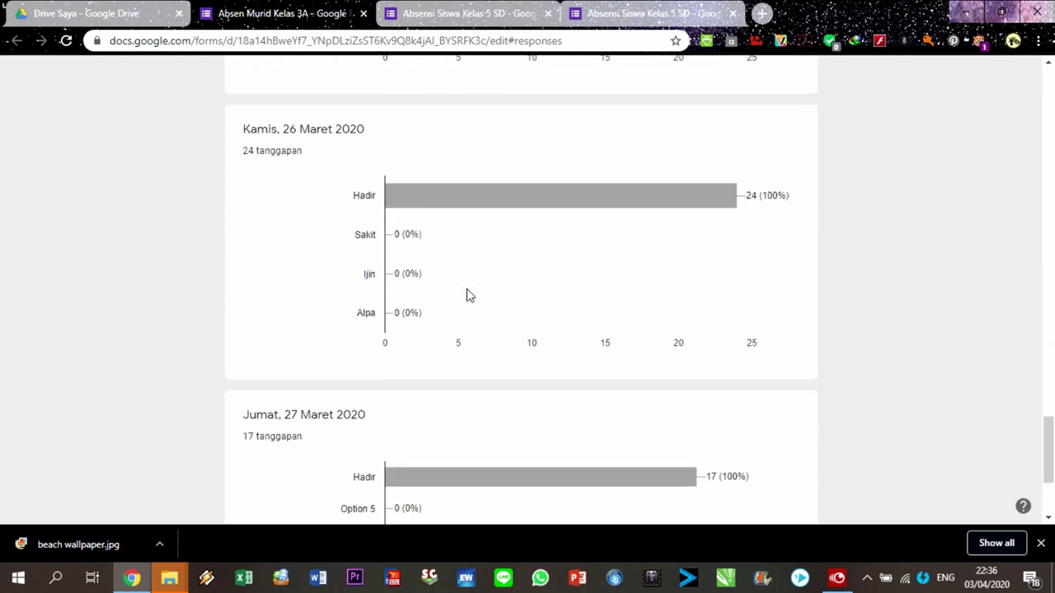
{"action": "scroll", "coordinate": [466, 290], "scroll_direction": "up", "scroll_amount": 10}
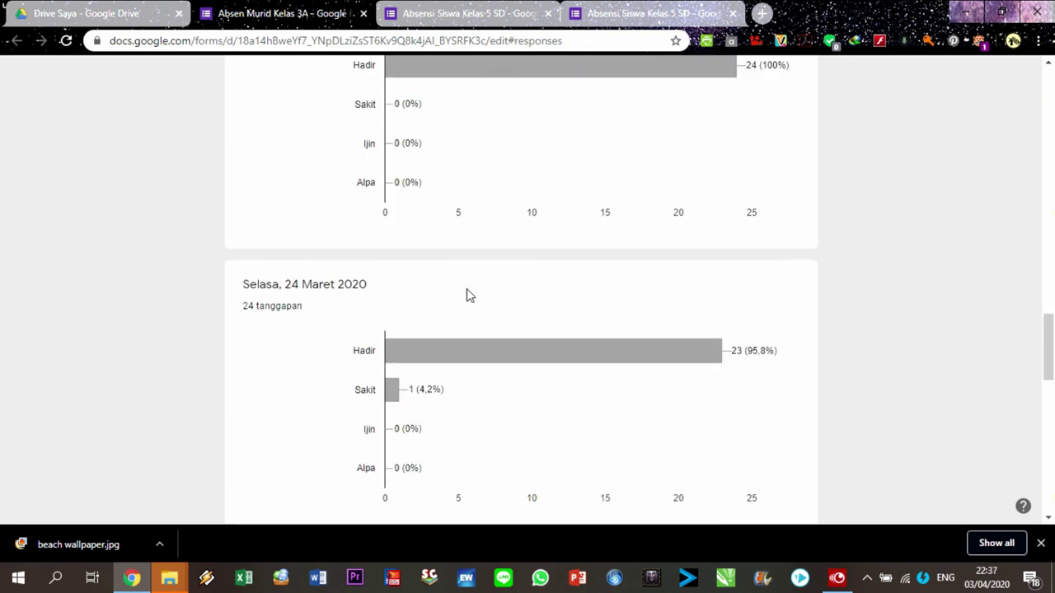
{"action": "scroll", "coordinate": [466, 295], "scroll_direction": "up", "scroll_amount": 12}
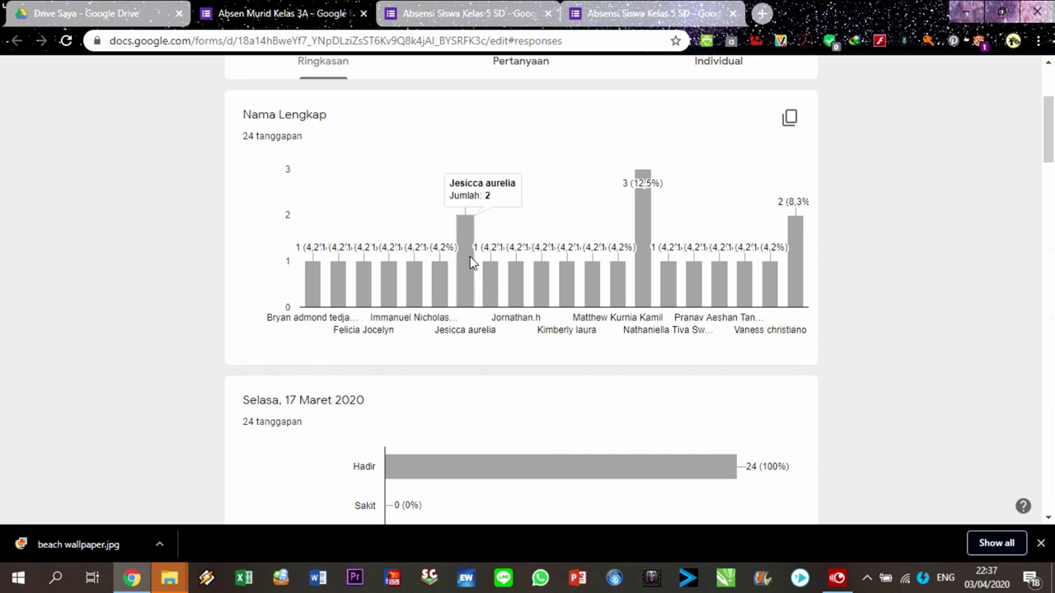
{"action": "scroll", "coordinate": [483, 333], "scroll_direction": "up", "scroll_amount": 3}
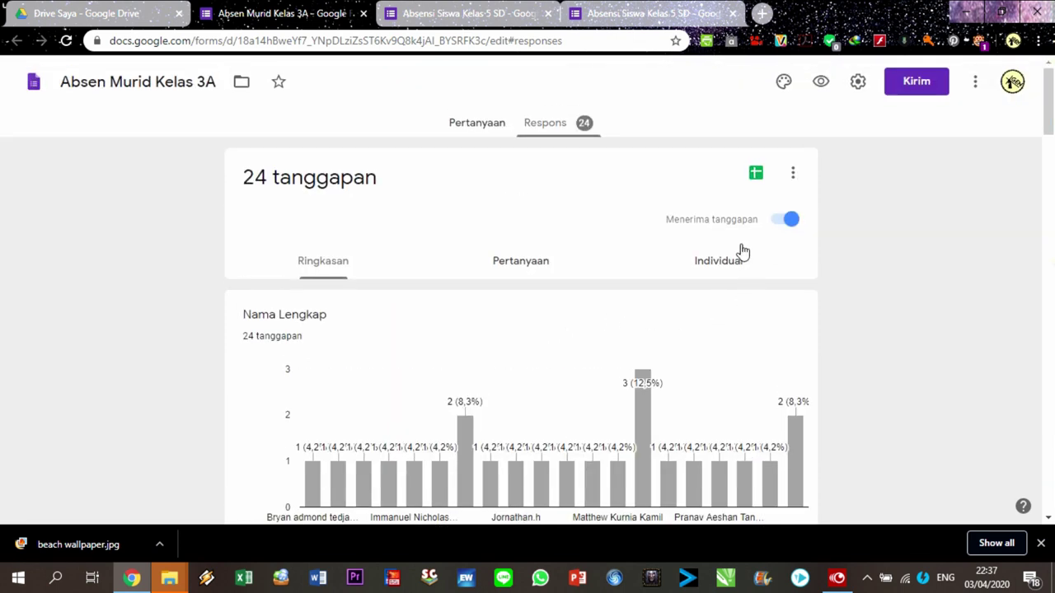
Create a new spreadsheet from the Absen Murid Kelas 3A responses and look through its attendance rows
{"action": "left_click", "coordinate": [757, 176]}
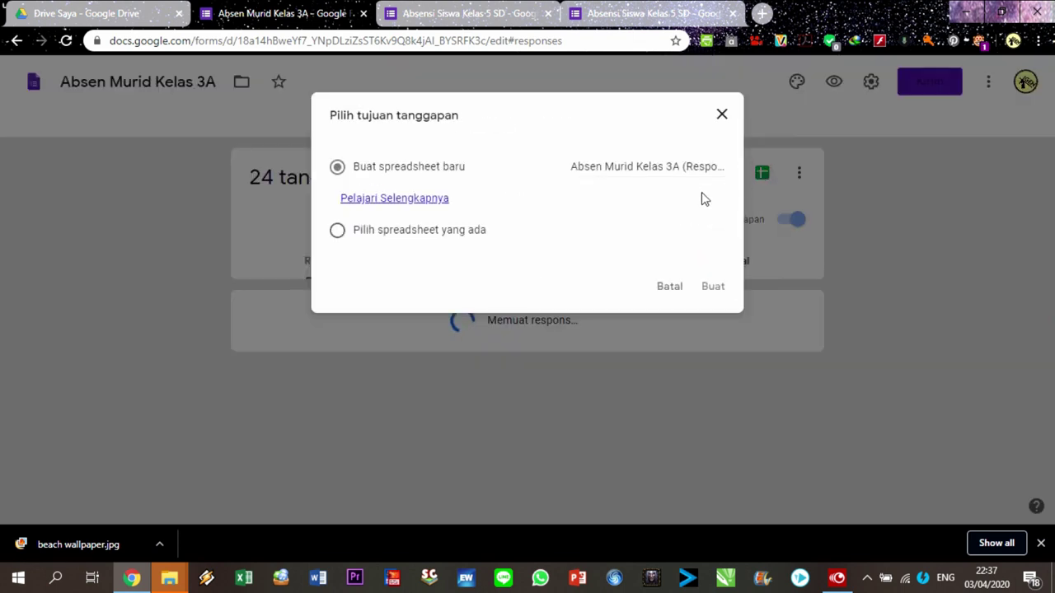
{"action": "left_click", "coordinate": [710, 286]}
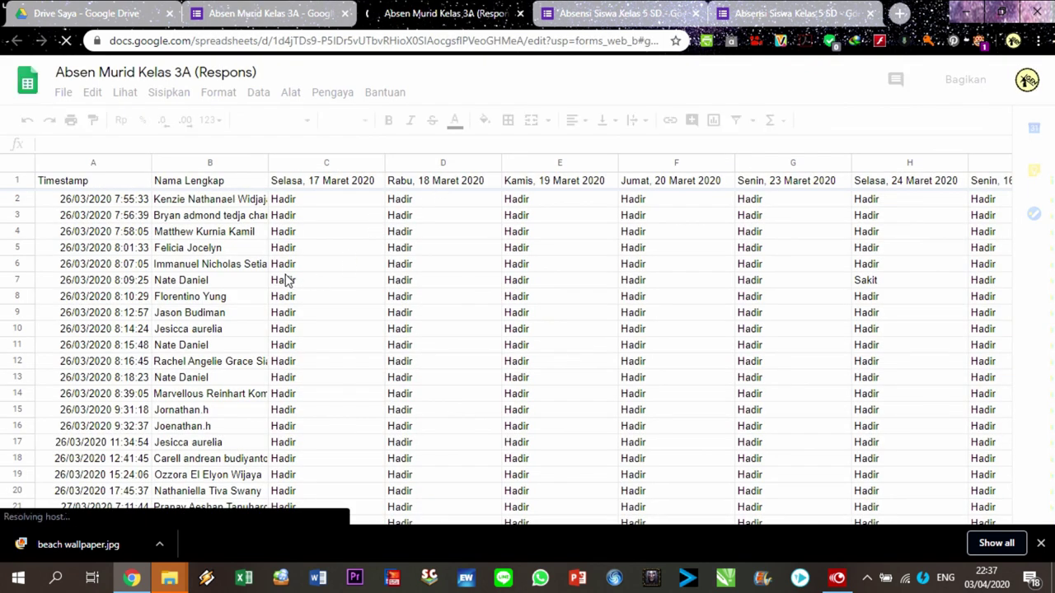
{"action": "scroll", "coordinate": [284, 284], "scroll_direction": "down", "scroll_amount": 1}
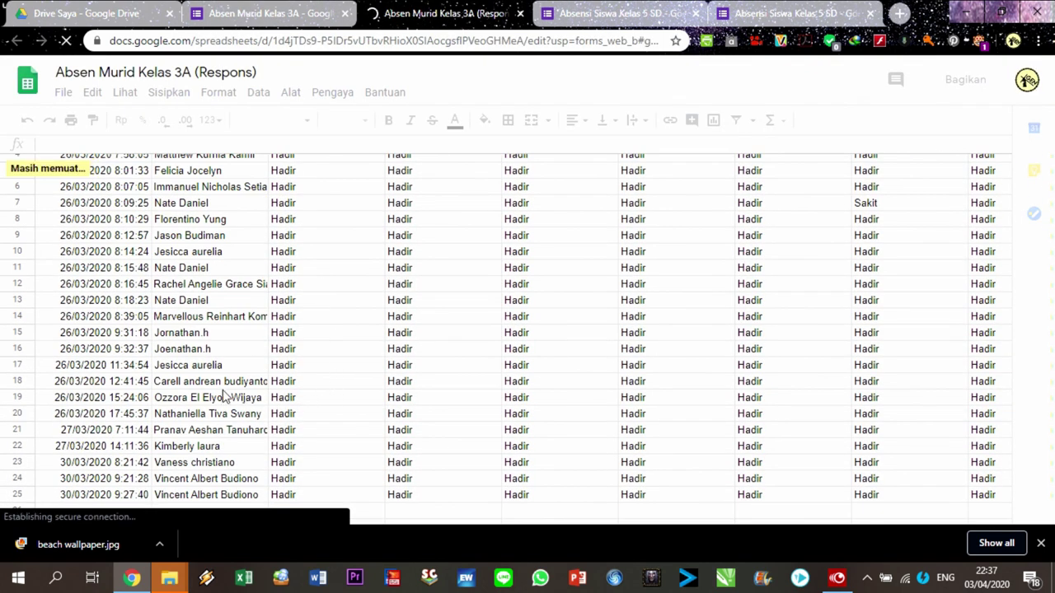